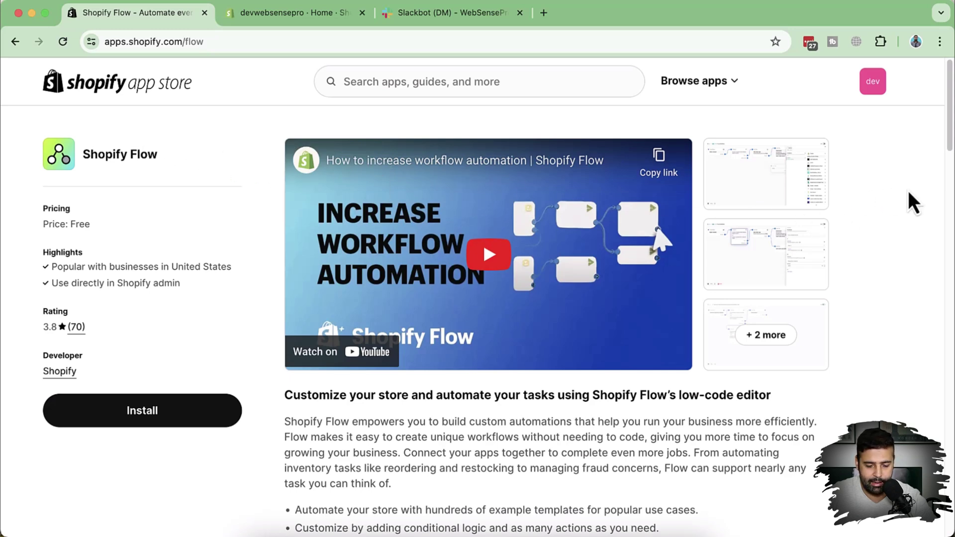
# Step: Read through the Shopify Flow feature list, highlighting terms like tags, metafields and fulfillment
pyautogui.scroll(-3, 909, 194)
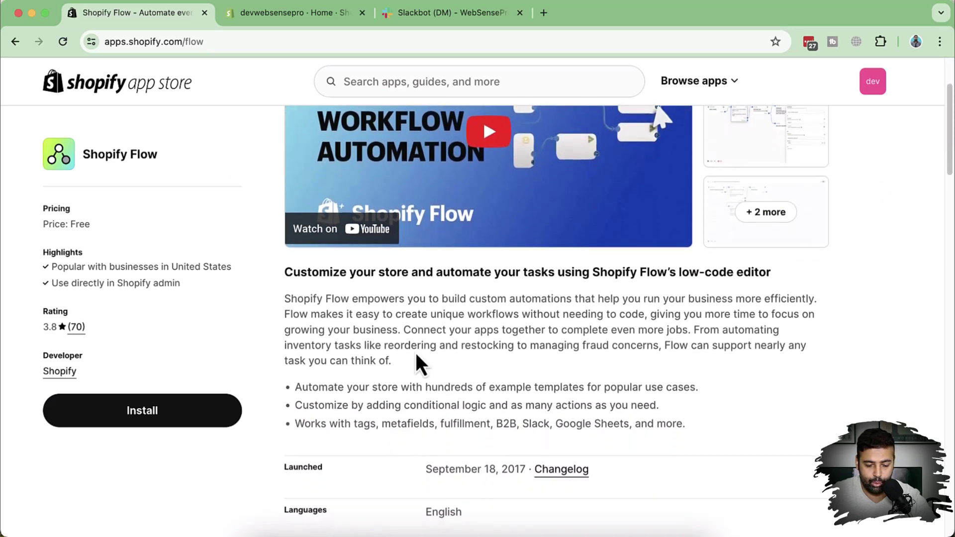
pyautogui.moveTo(296, 387); pyautogui.dragTo(696, 387)
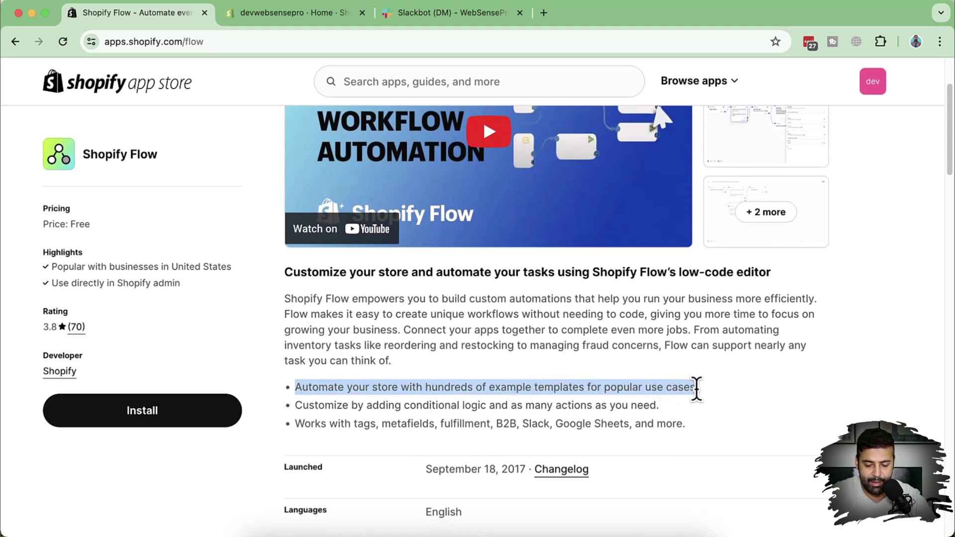
pyautogui.click(619, 394)
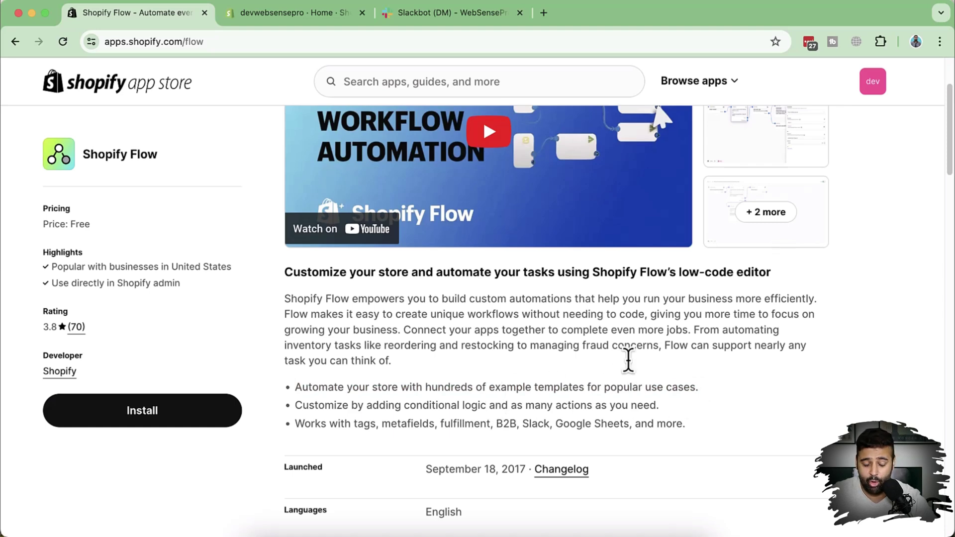
pyautogui.scroll(-2, 628, 360)
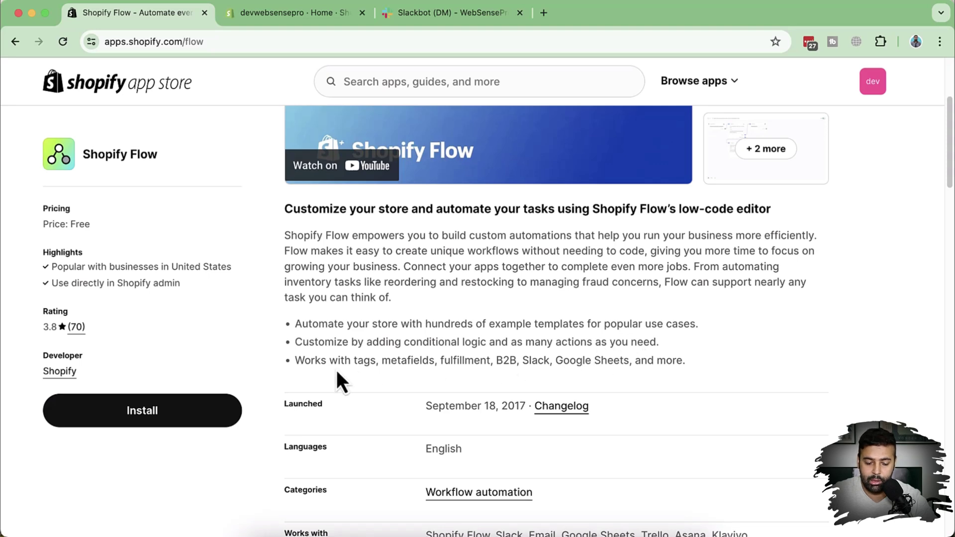
pyautogui.doubleClick(363, 362)
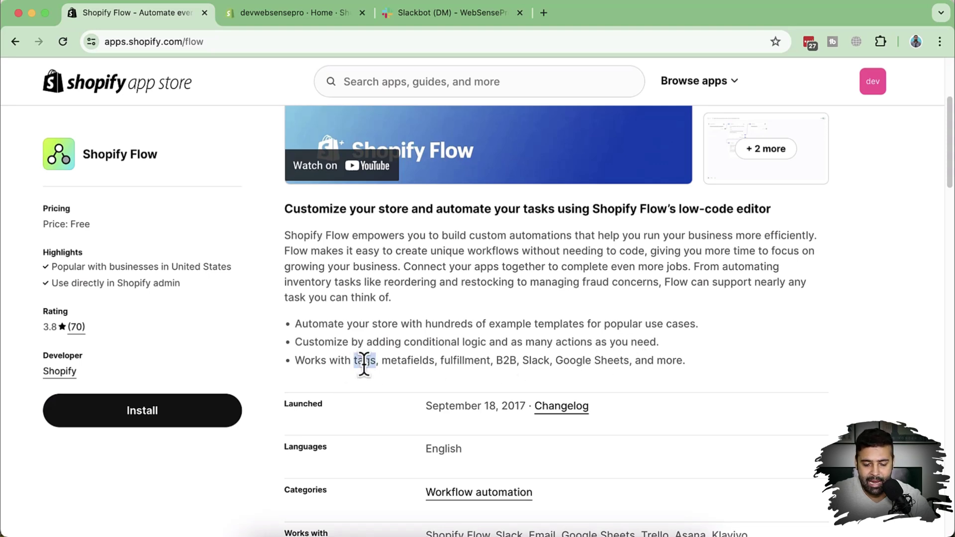
pyautogui.doubleClick(412, 360)
pyautogui.tripleClick(465, 360)
pyautogui.doubleClick(466, 360)
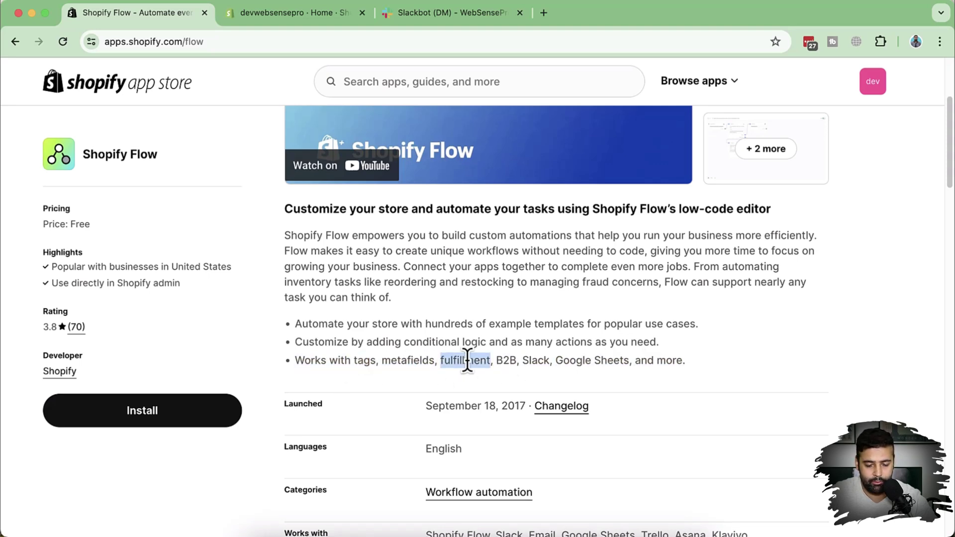
# Step: Scroll further down the listing and start installing the free Shopify Flow app
pyautogui.scroll(-1, 506, 335)
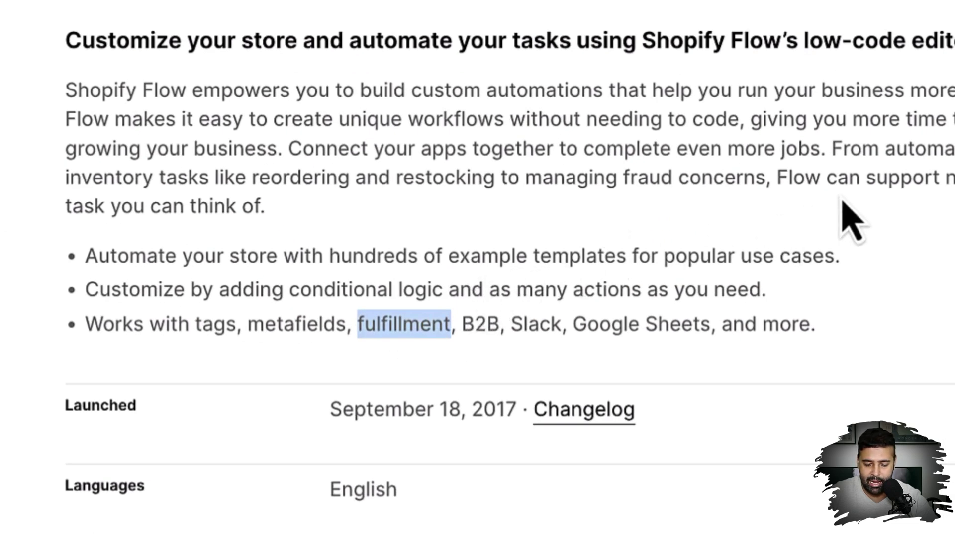
pyautogui.scroll(-3, 841, 201)
pyautogui.scroll(-1, 852, 219)
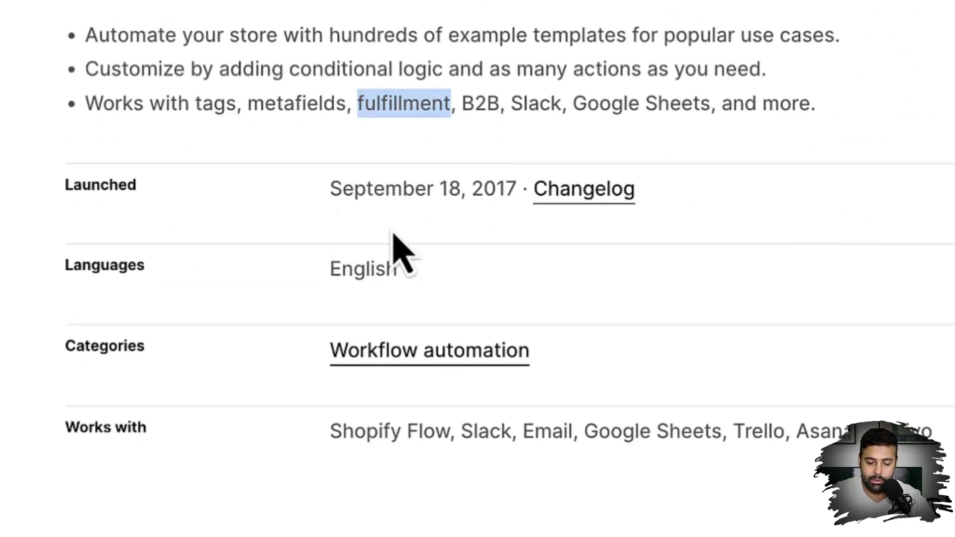
pyautogui.scroll(-3, 898, 182)
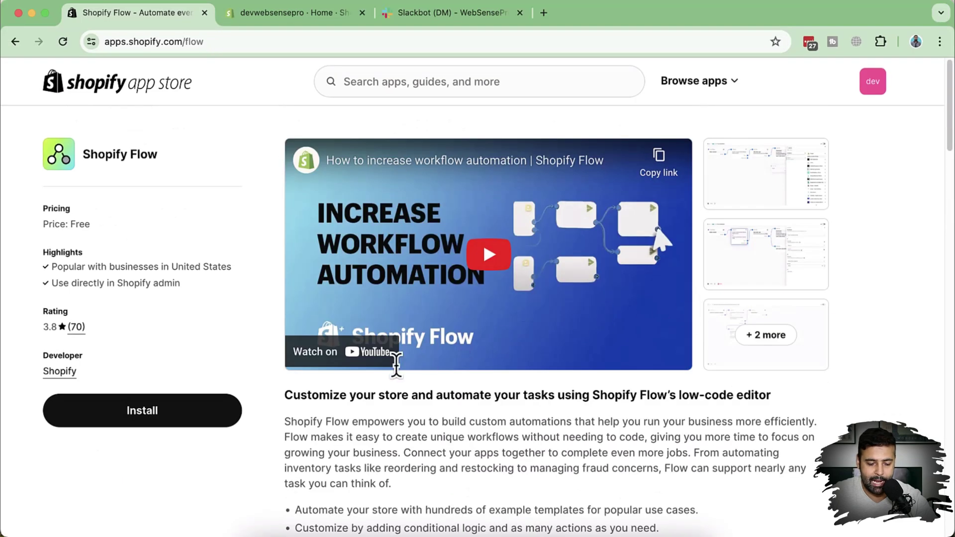
pyautogui.click(169, 423)
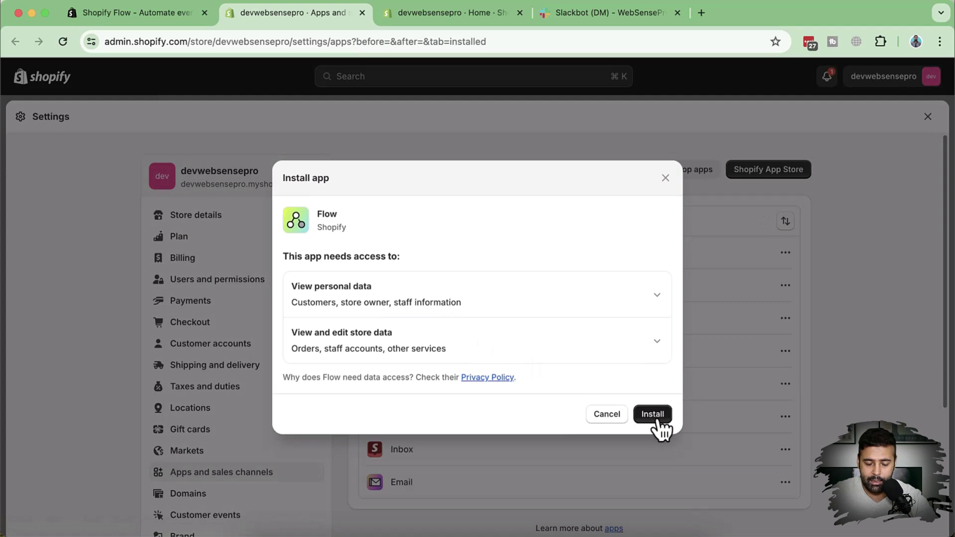
# Step: Approve the Install app dialog, granting Flow access to personal and store data
pyautogui.click(599, 19)
pyautogui.click(307, 21)
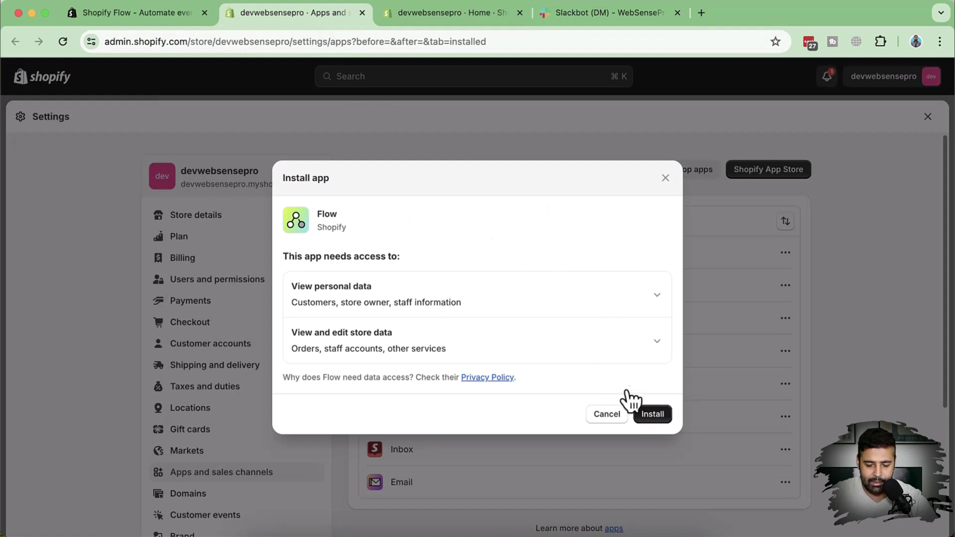
pyautogui.click(649, 415)
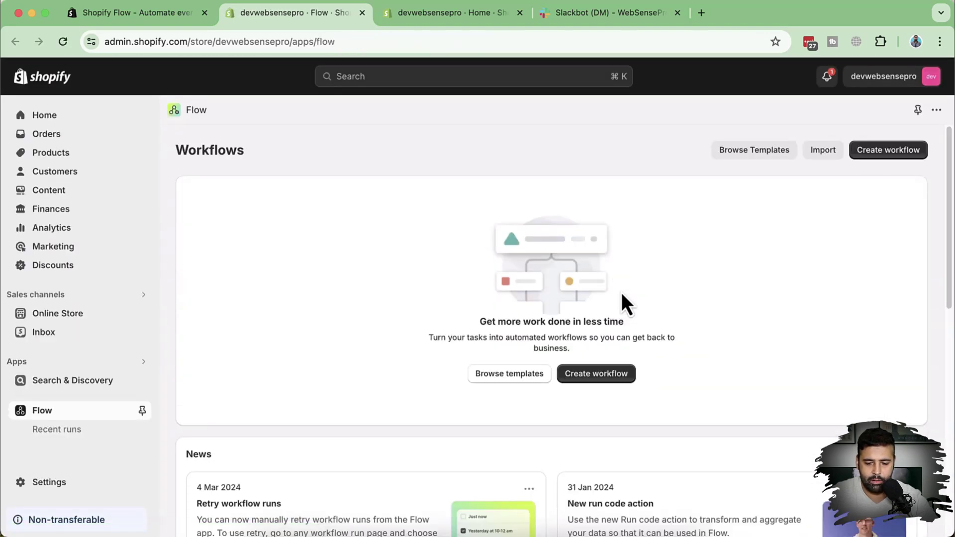
# Step: Scroll to Featured templates and open the full list of 119 workflow templates
pyautogui.scroll(-7, 661, 199)
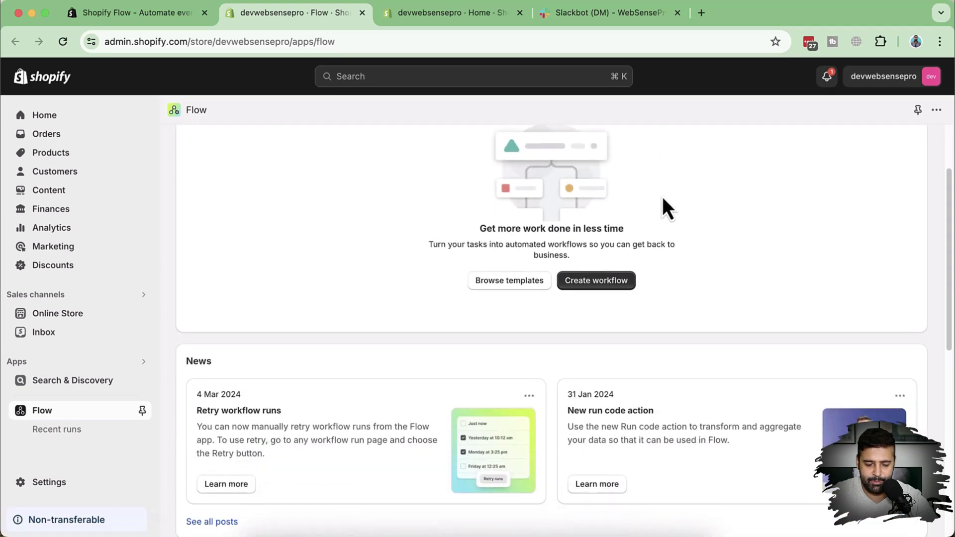
pyautogui.scroll(-2, 662, 196)
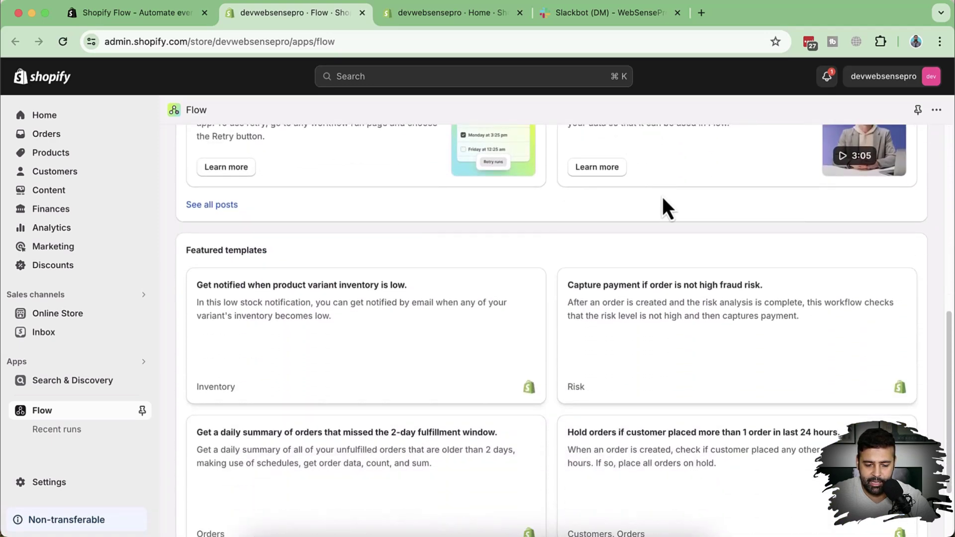
pyautogui.scroll(-2, 664, 195)
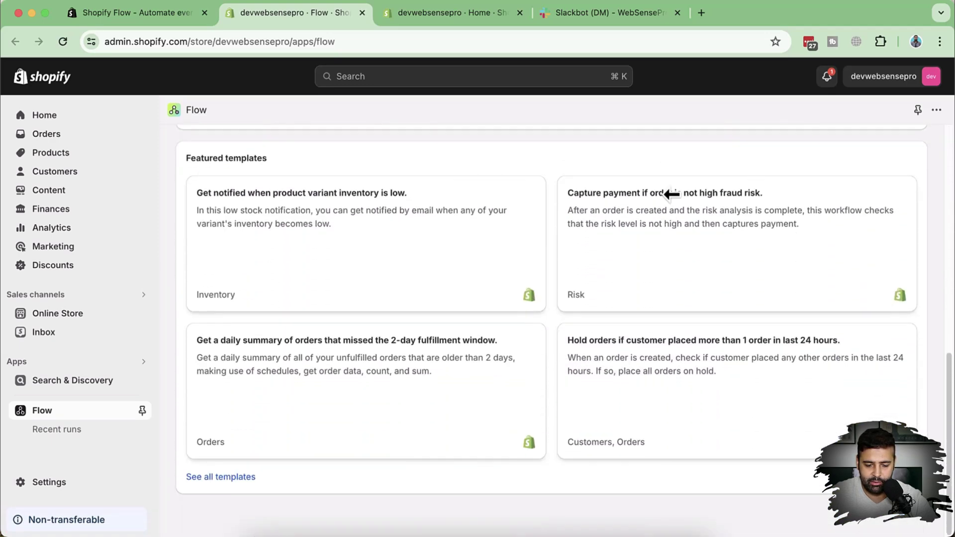
pyautogui.click(221, 477)
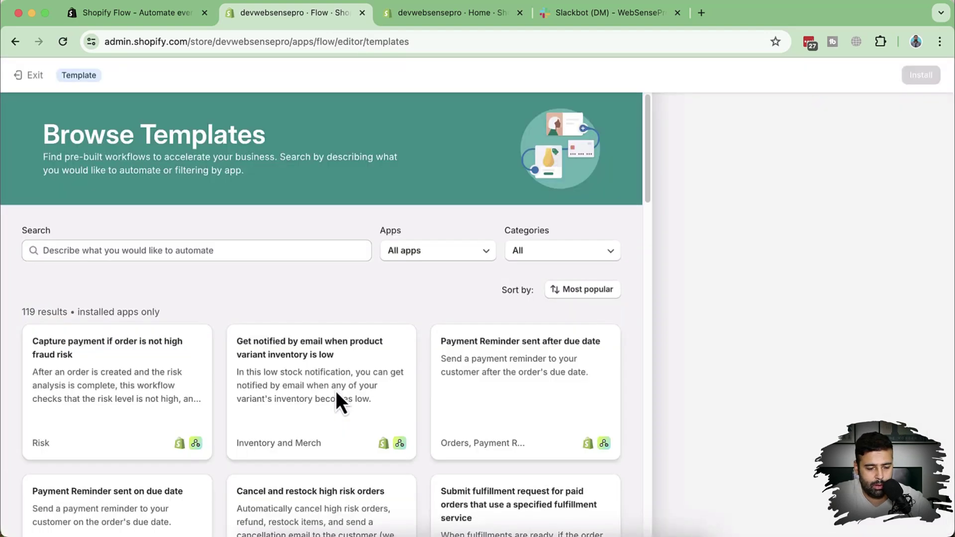
pyautogui.scroll(-3, 337, 394)
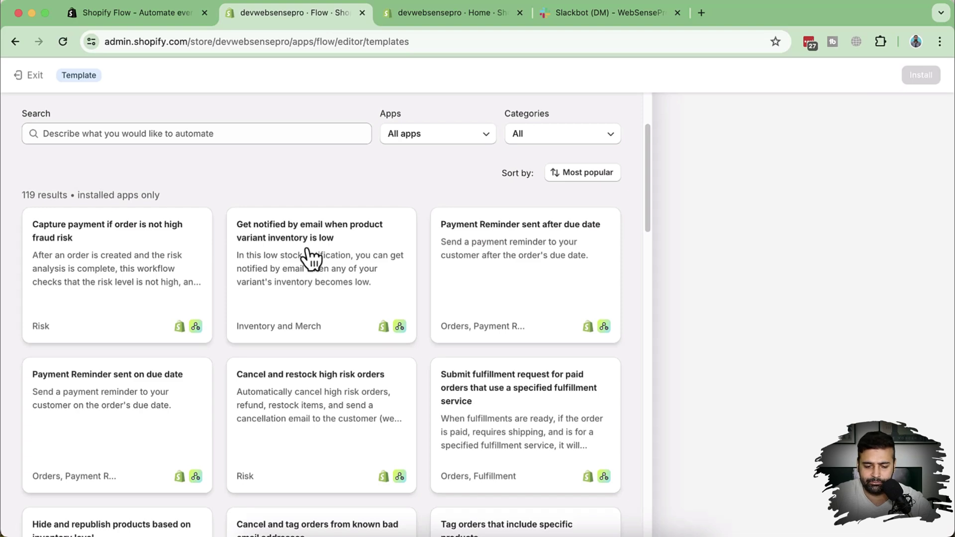
pyautogui.scroll(-2, 539, 247)
pyautogui.scroll(-3, 538, 247)
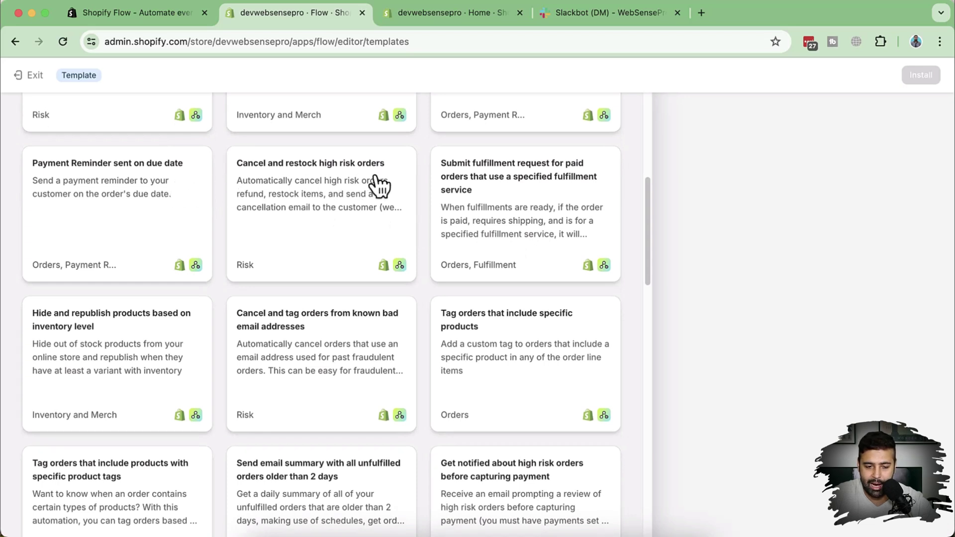
pyautogui.scroll(1, 377, 185)
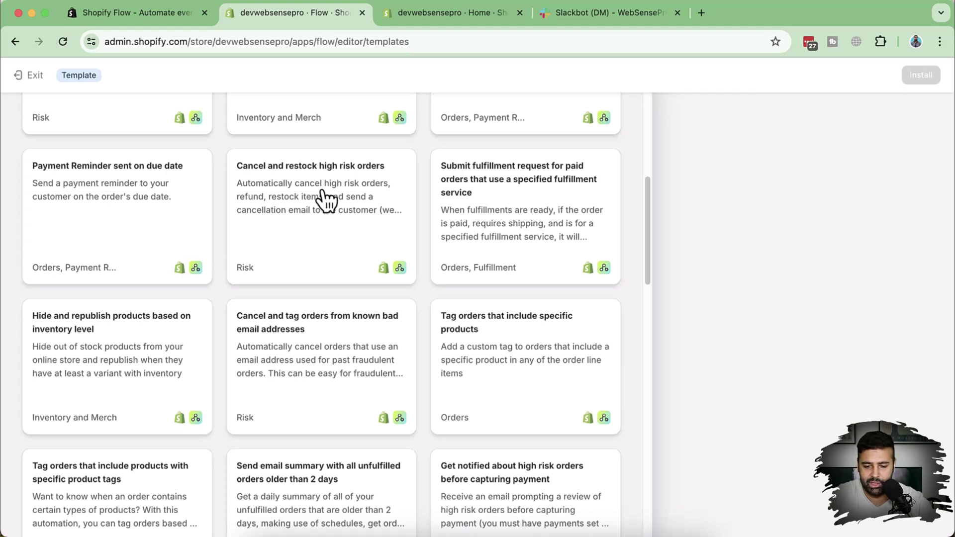
pyautogui.scroll(7, 321, 191)
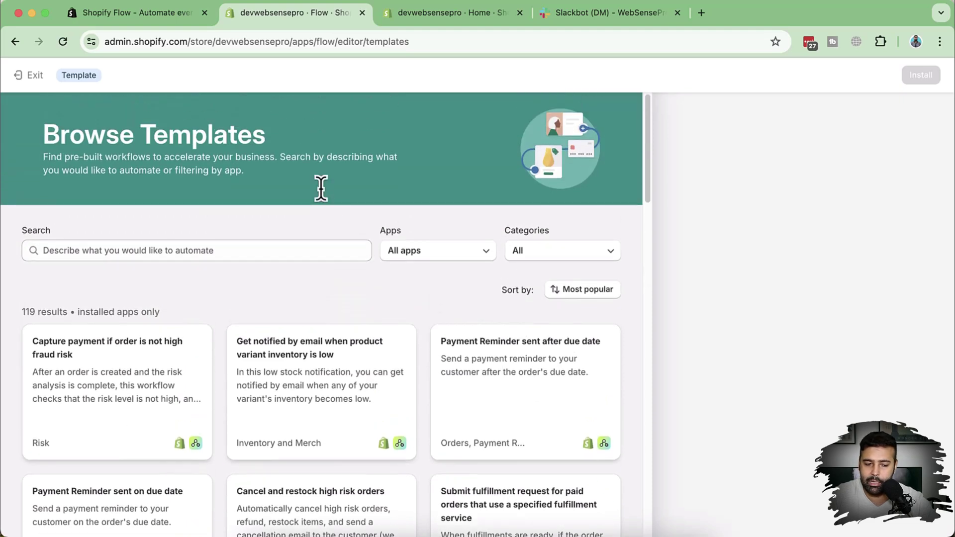
# Step: Leave the template library and review the store's products inventory list
pyautogui.click(19, 76)
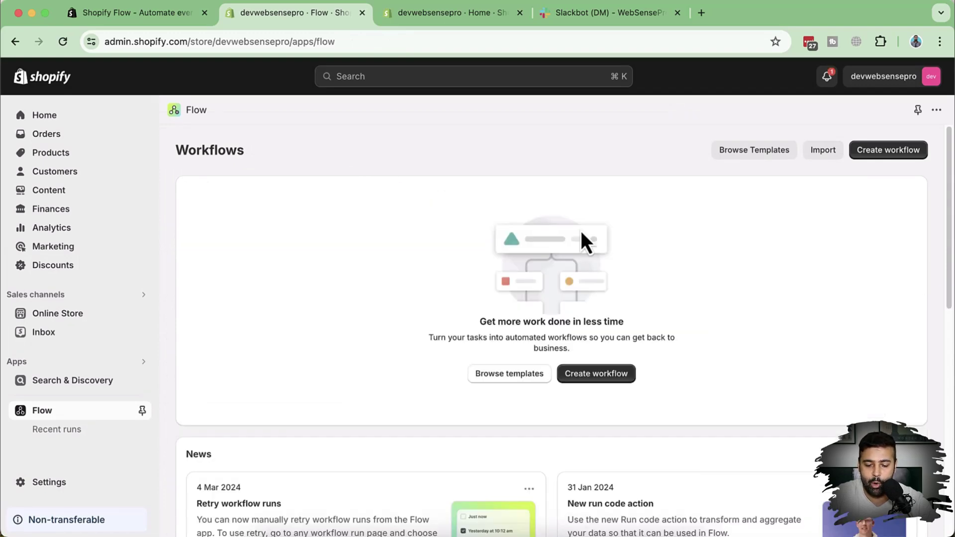
pyautogui.click(581, 13)
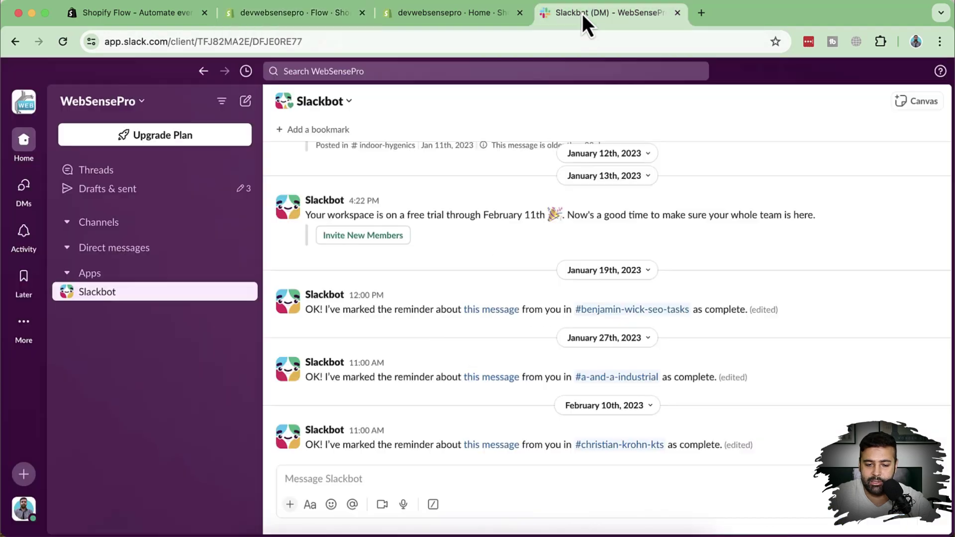
pyautogui.click(315, 15)
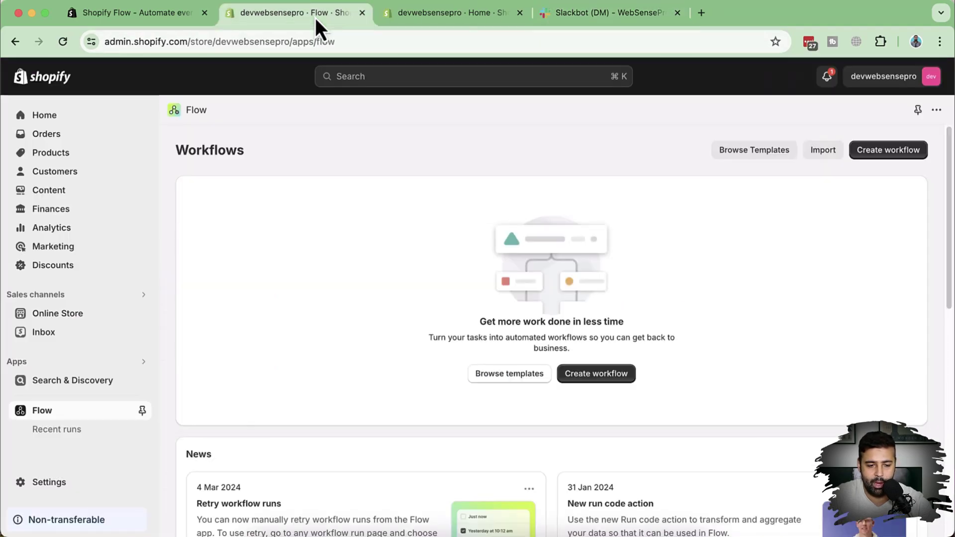
pyautogui.click(89, 159)
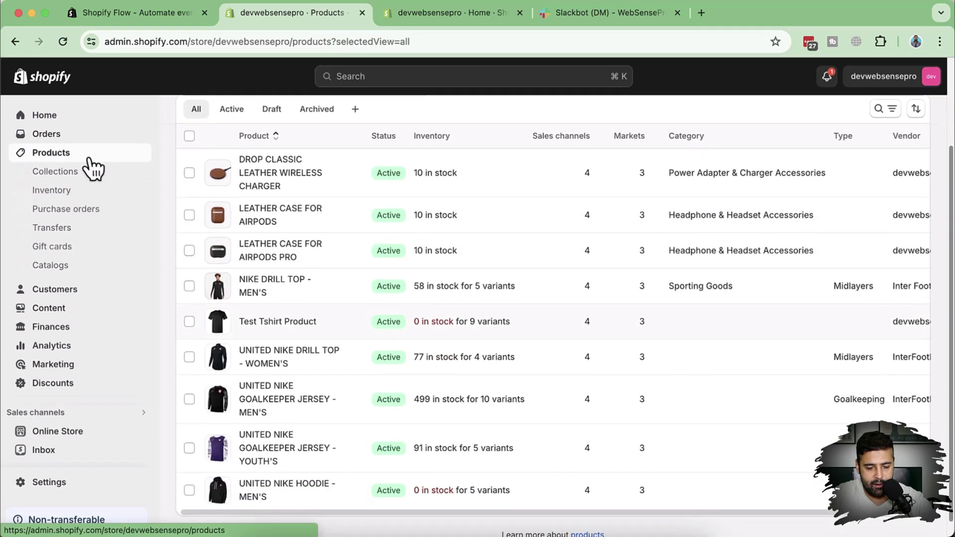
pyautogui.scroll(-3, 93, 168)
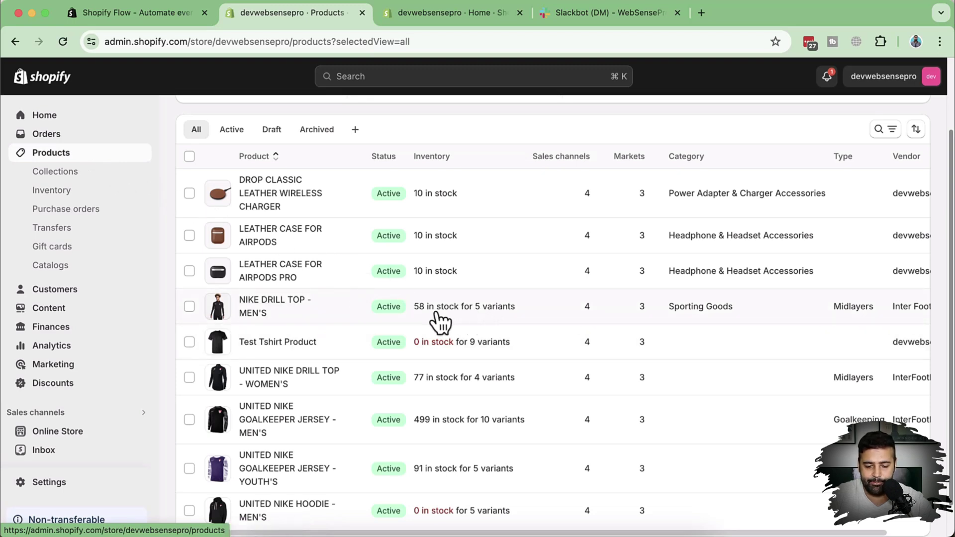
# Step: Reopen the Flow app from the admin's installed apps list
pyautogui.click(569, 22)
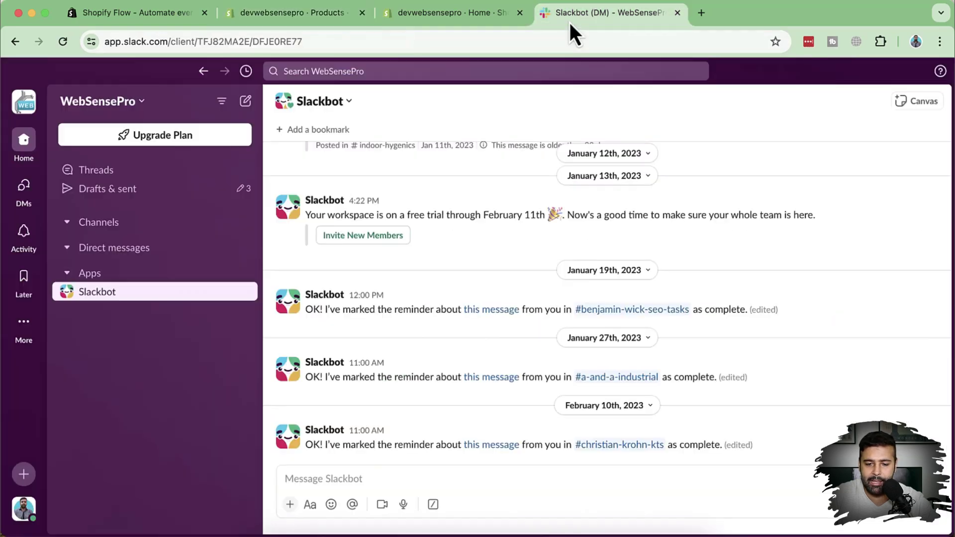
pyautogui.click(303, 25)
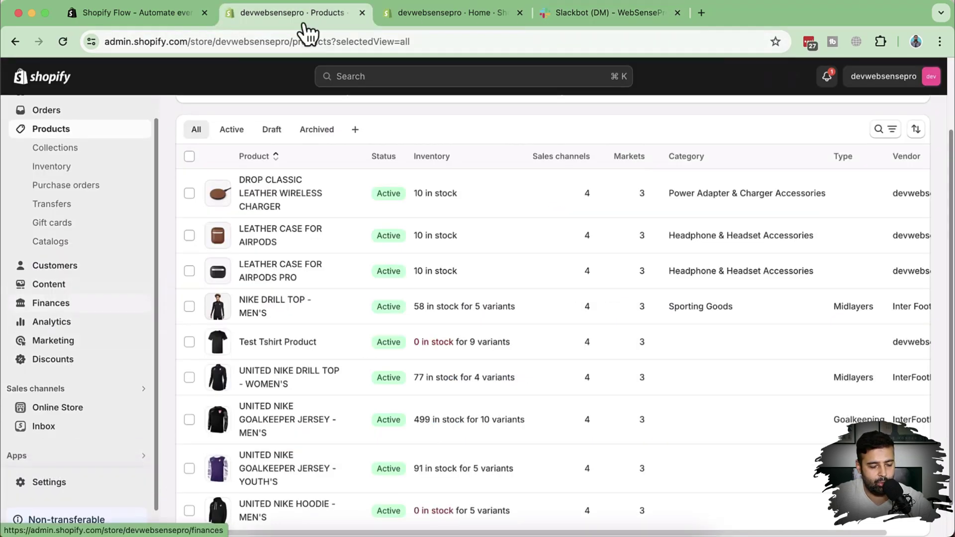
pyautogui.click(91, 429)
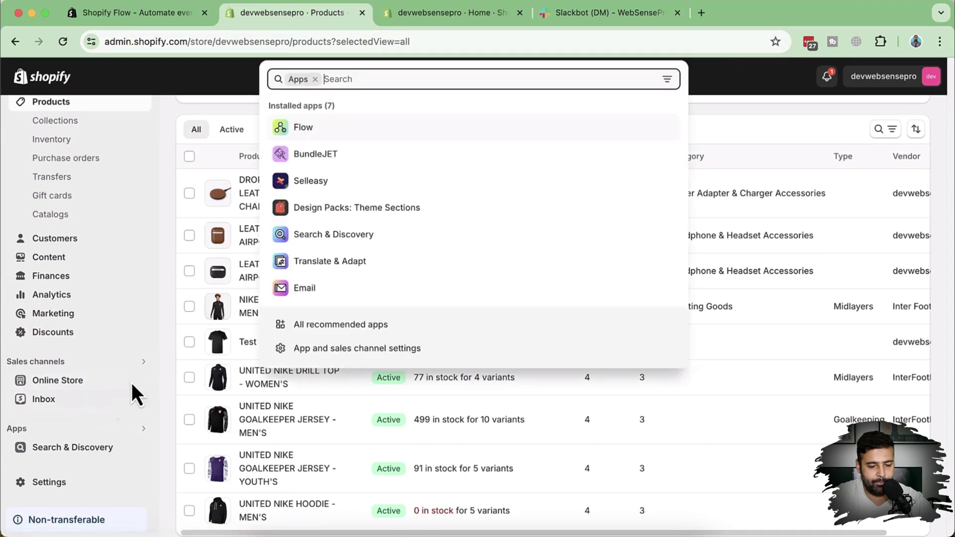
pyautogui.click(365, 131)
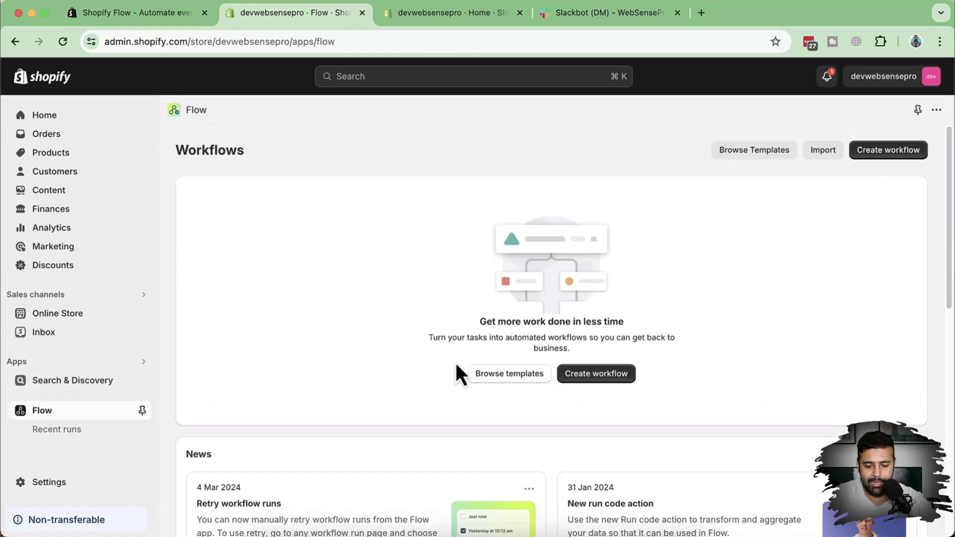
# Step: Create a new workflow triggered by 'Product variant inventory quantity changed'
pyautogui.click(591, 378)
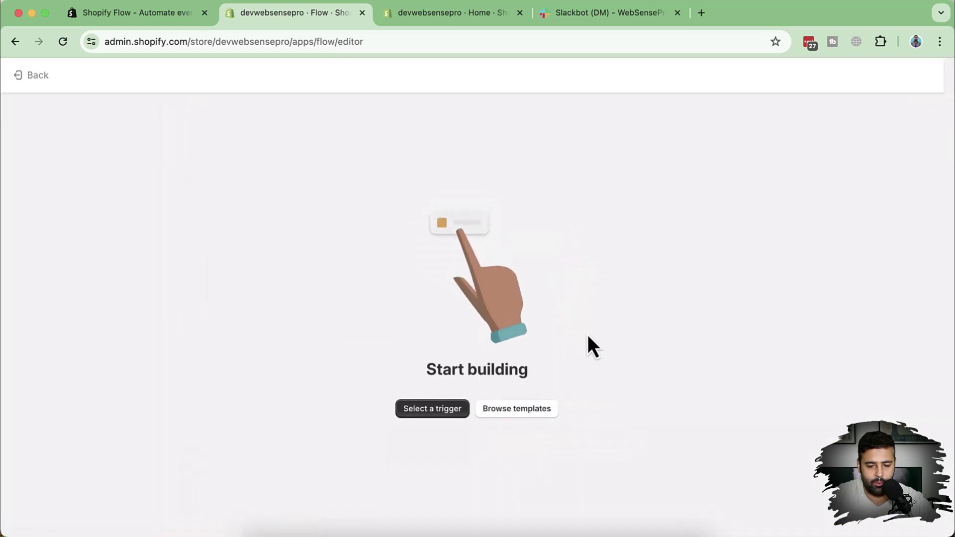
pyautogui.click(434, 410)
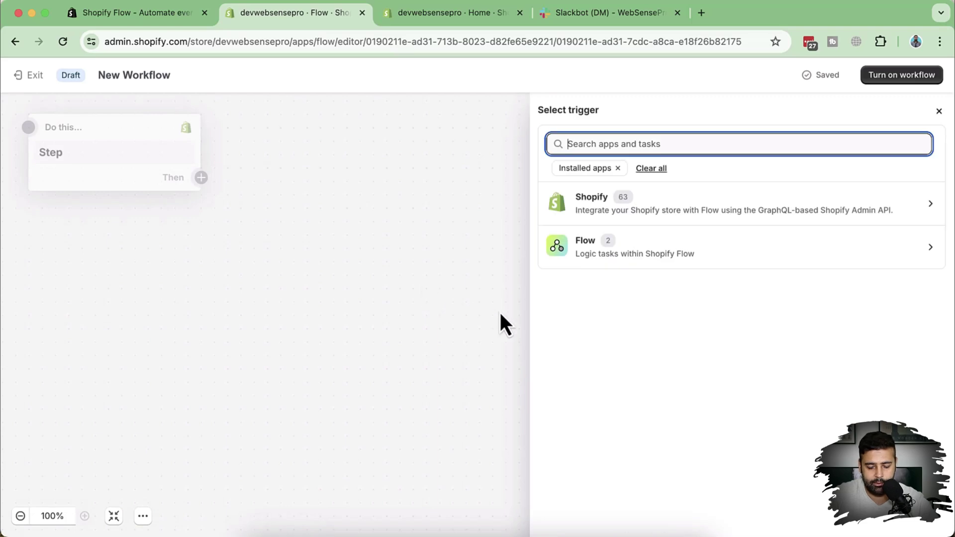
pyautogui.write('pro')
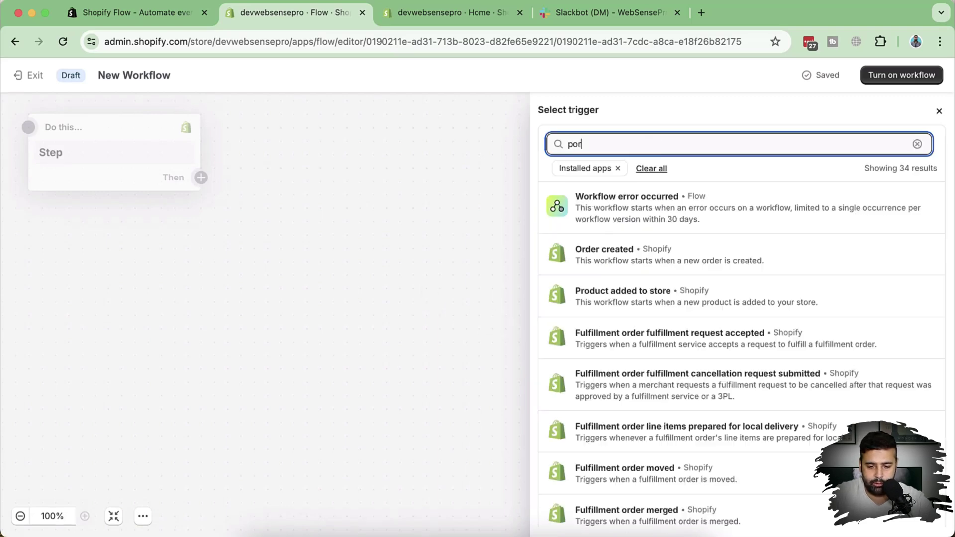
pyautogui.press('BackSpace')
pyautogui.press('BackSpace')
pyautogui.write('roduct ')
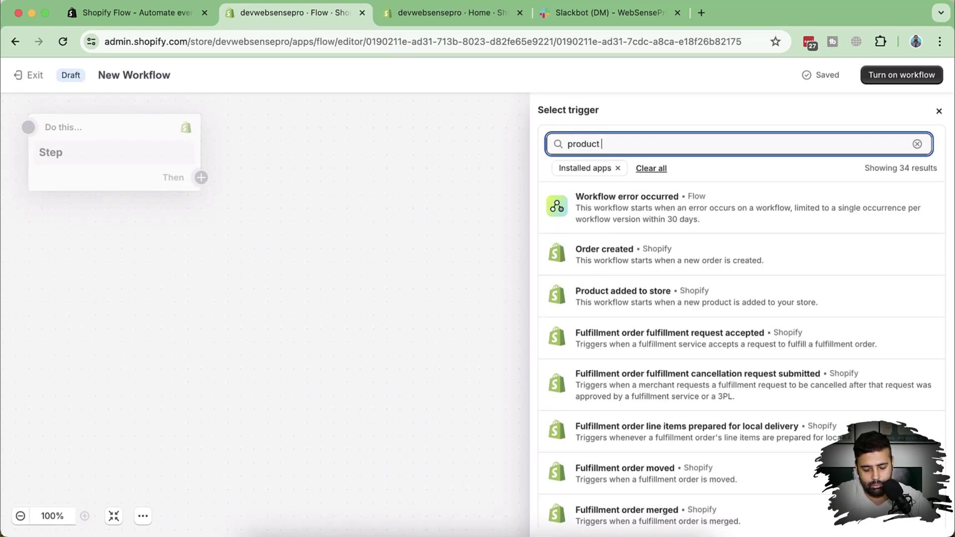
pyautogui.write('vari')
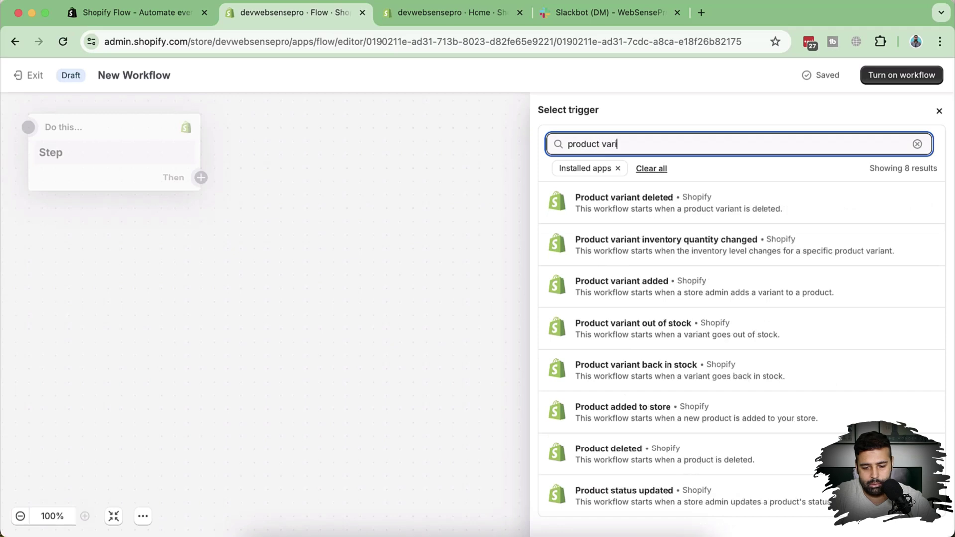
pyautogui.write('ant item')
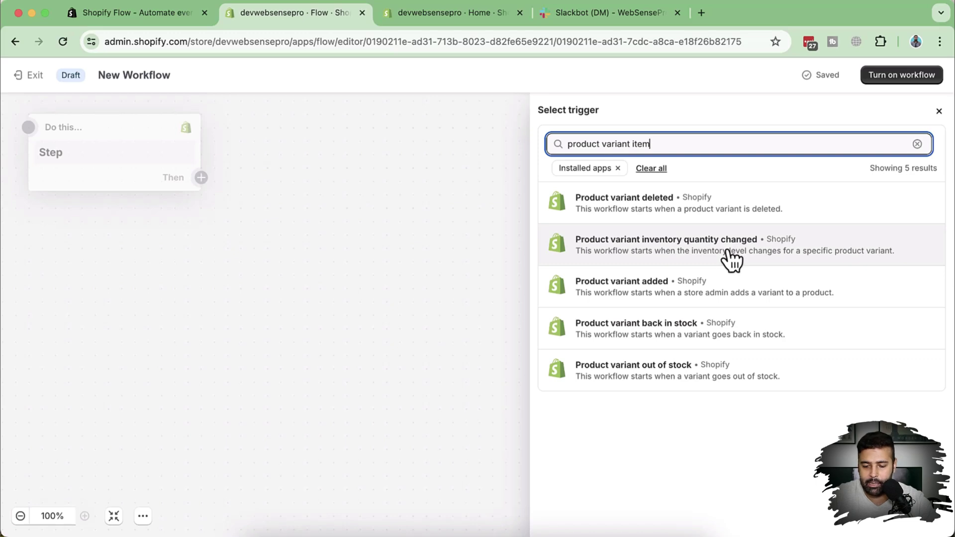
pyautogui.click(728, 253)
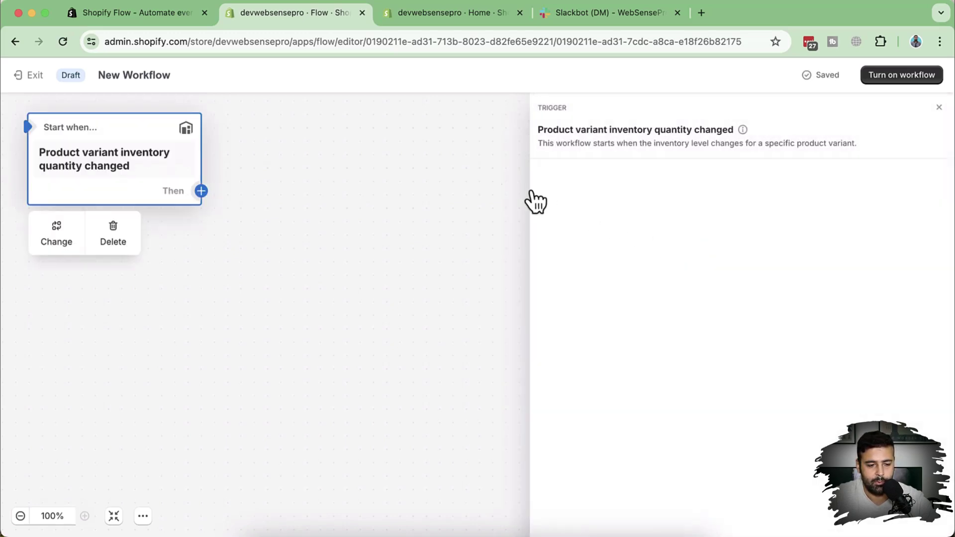
# Step: Retitle the workflow from 'New Workflow' to 'Notify Via Slack If Product Variant Is Less Then'
pyautogui.click(171, 78)
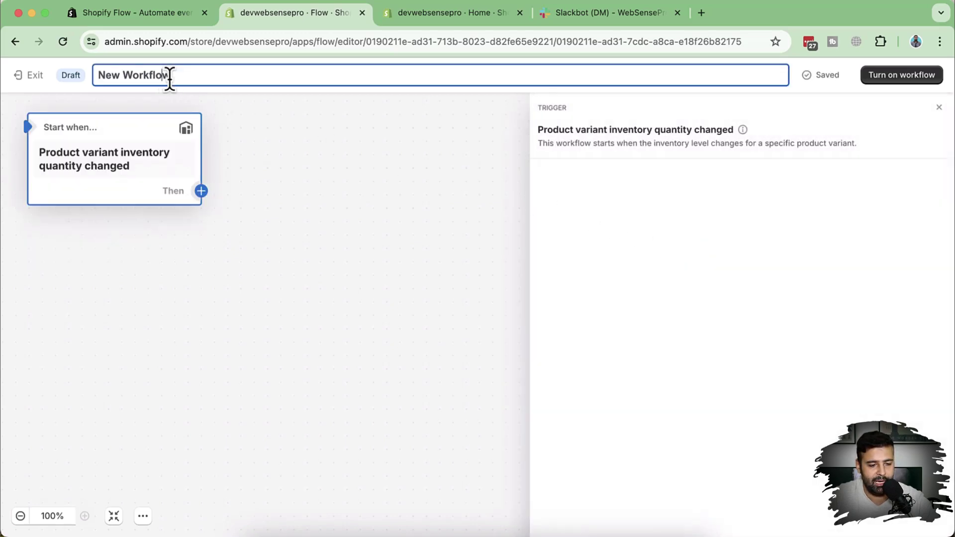
pyautogui.doubleClick(210, 78)
pyautogui.press('BackSpace')
pyautogui.press('BackSpace')
pyautogui.press('BackSpace')
pyautogui.press('BackSpace')
pyautogui.press('BackSpace')
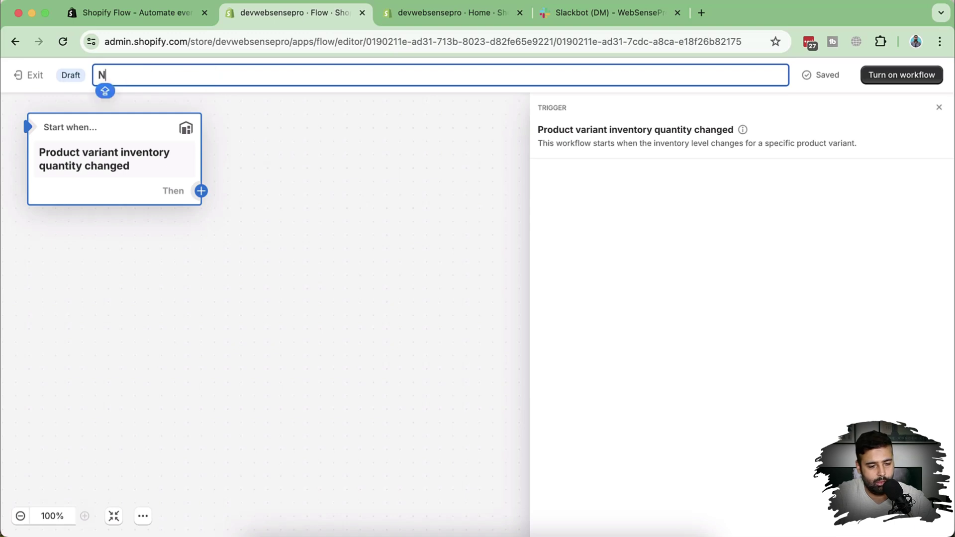
pyautogui.write('Notify V')
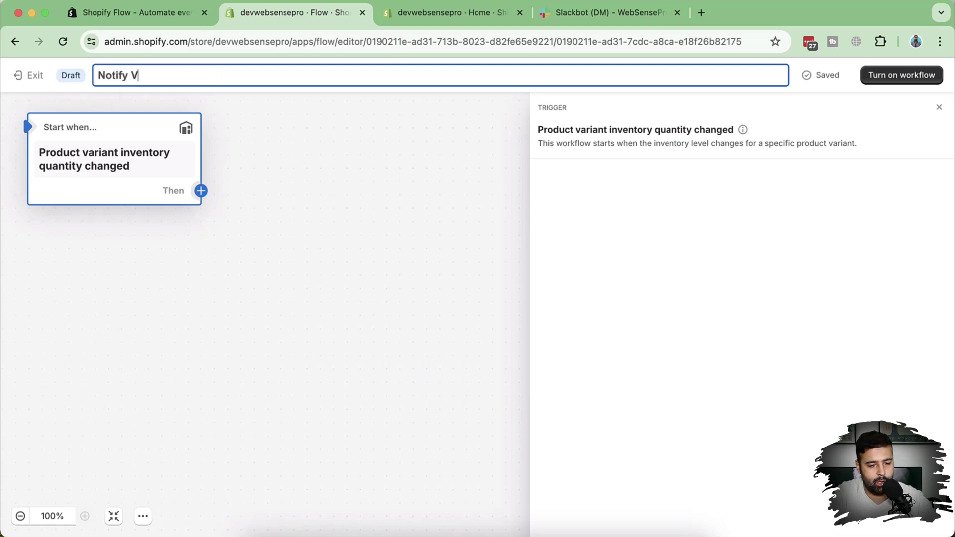
pyautogui.write('ia Slack If Product ')
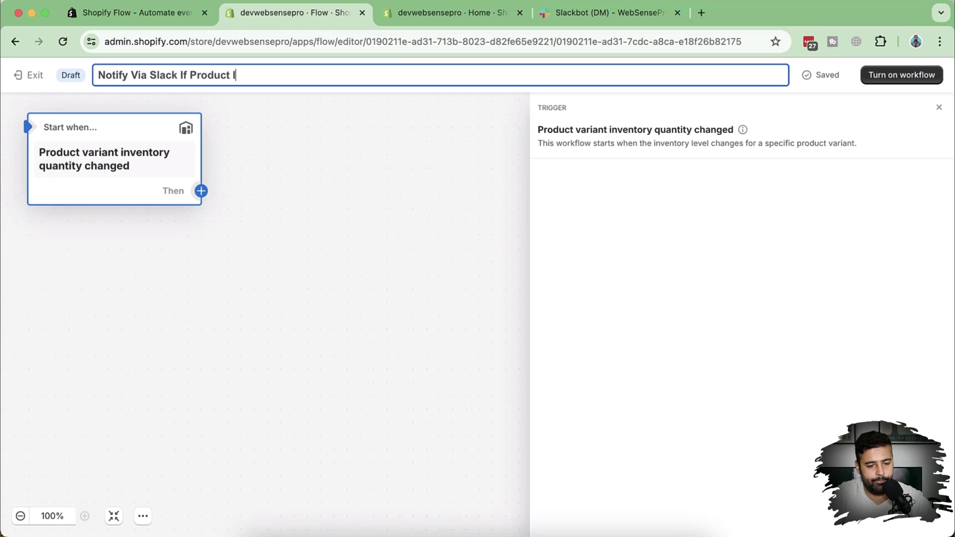
pyautogui.write('v')
pyautogui.press('BackSpace')
pyautogui.write('Varian')
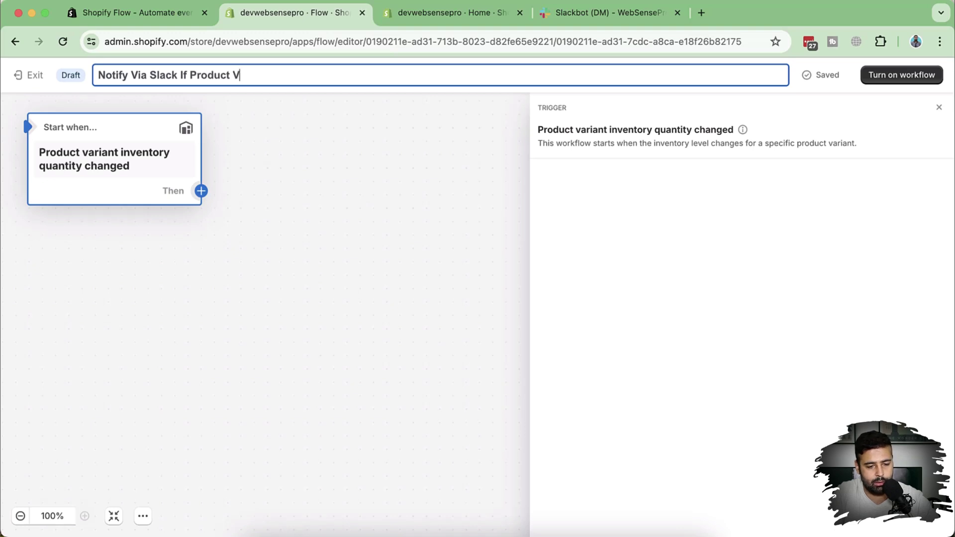
pyautogui.write('t Is Less')
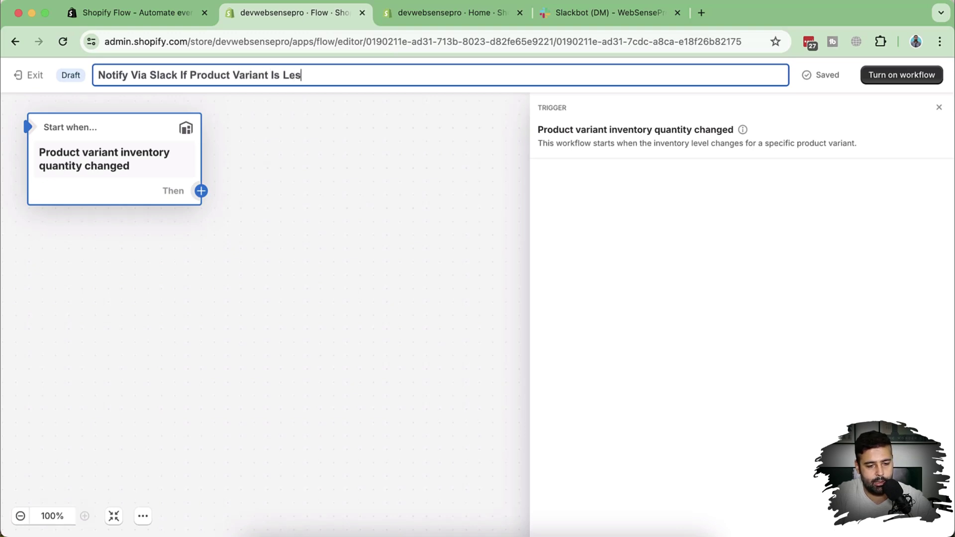
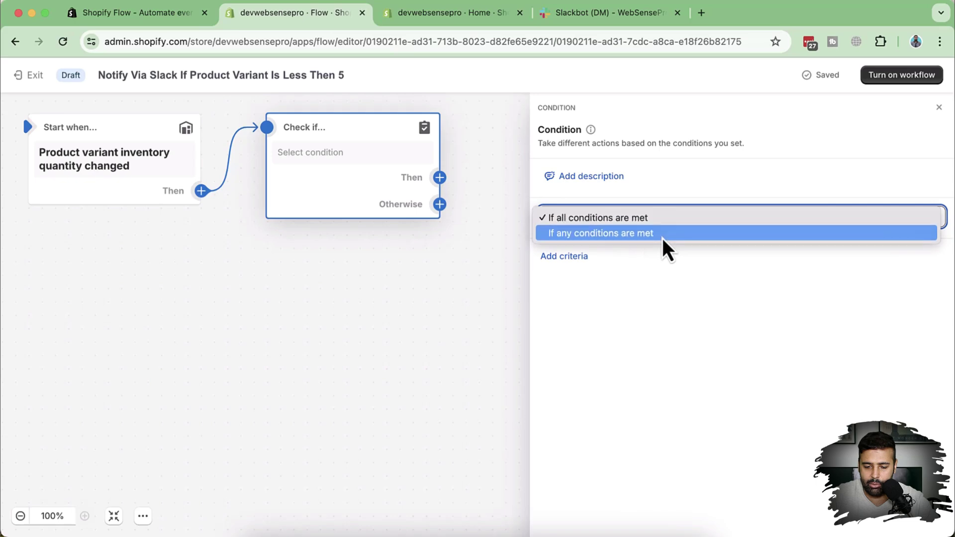
# Step: Keep 'all conditions' and pick Product Variant inventoryQuantity as the condition's field
pyautogui.click(671, 295)
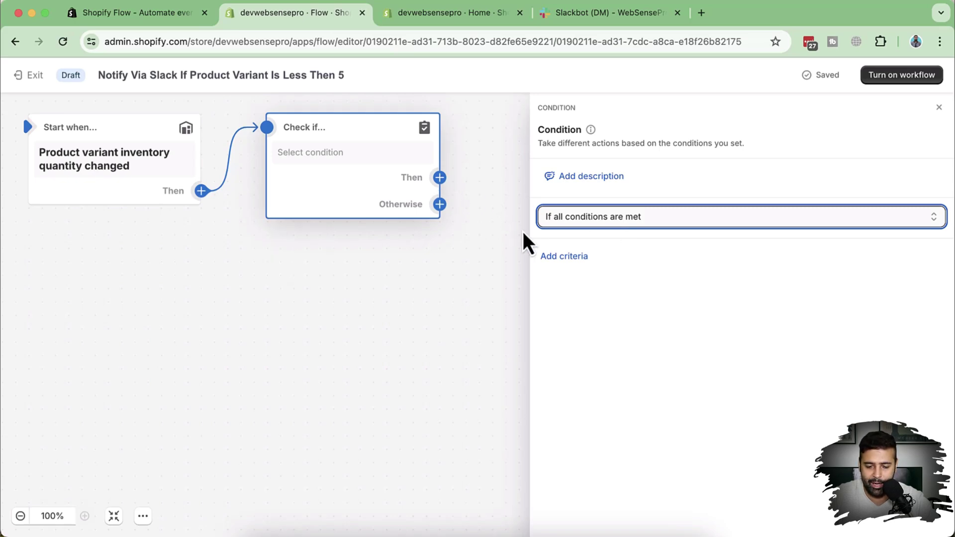
pyautogui.click(569, 259)
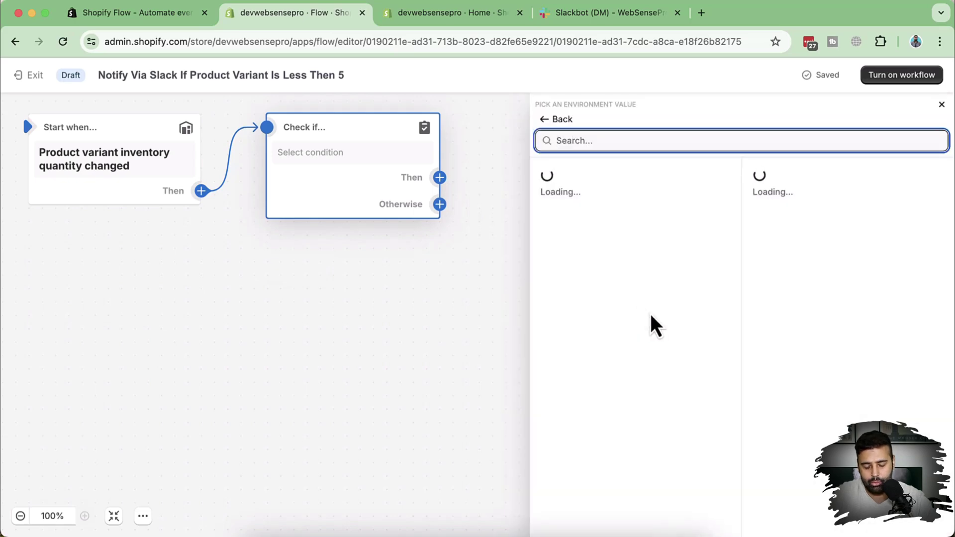
pyautogui.write('product ')
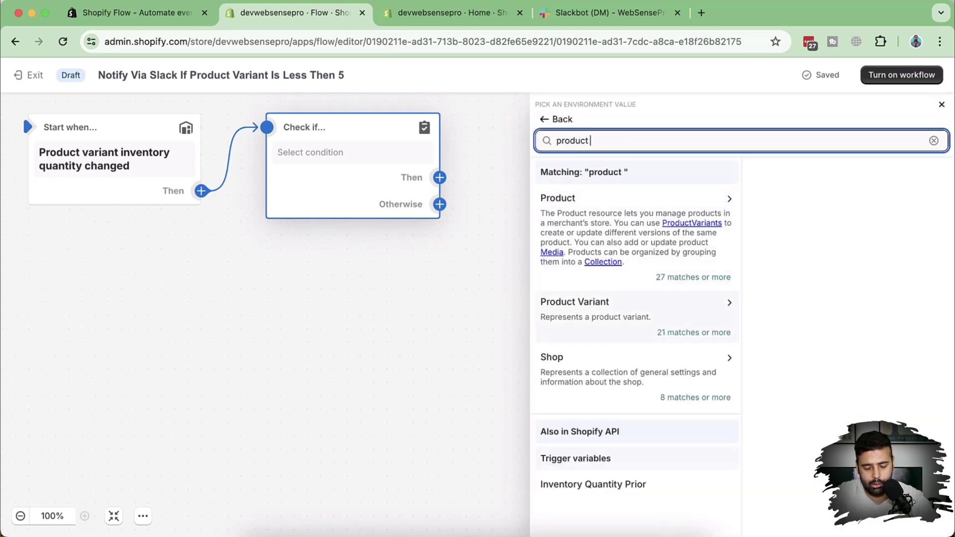
pyautogui.write('varian')
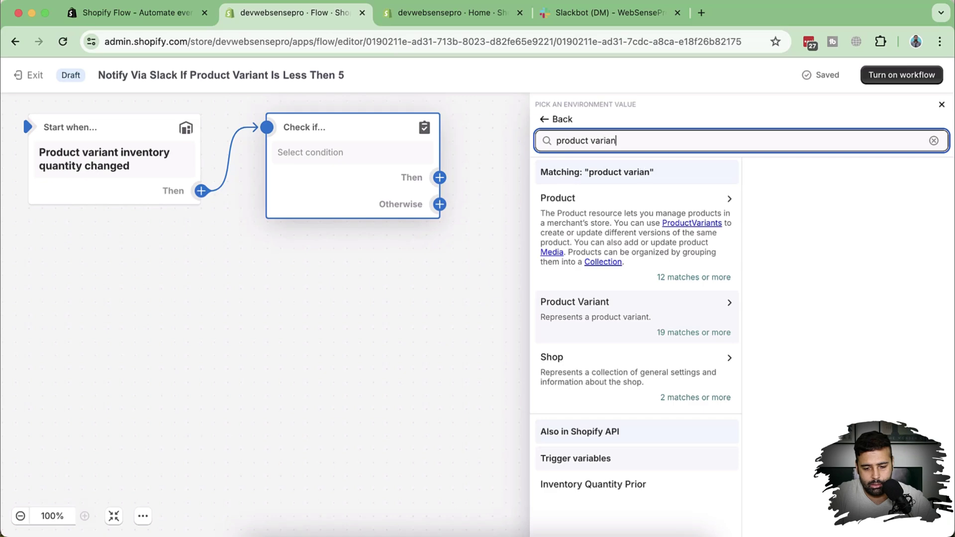
pyautogui.write('t quanti')
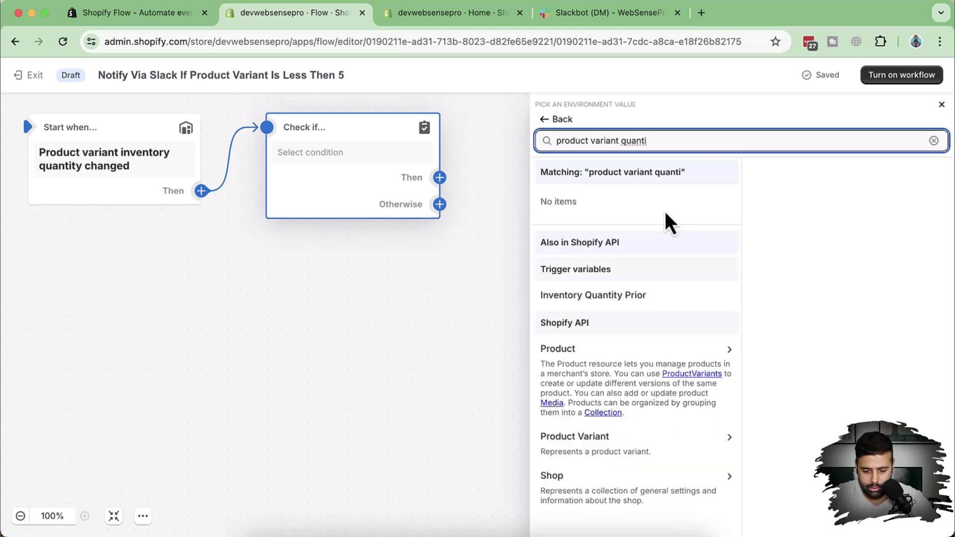
pyautogui.click(635, 452)
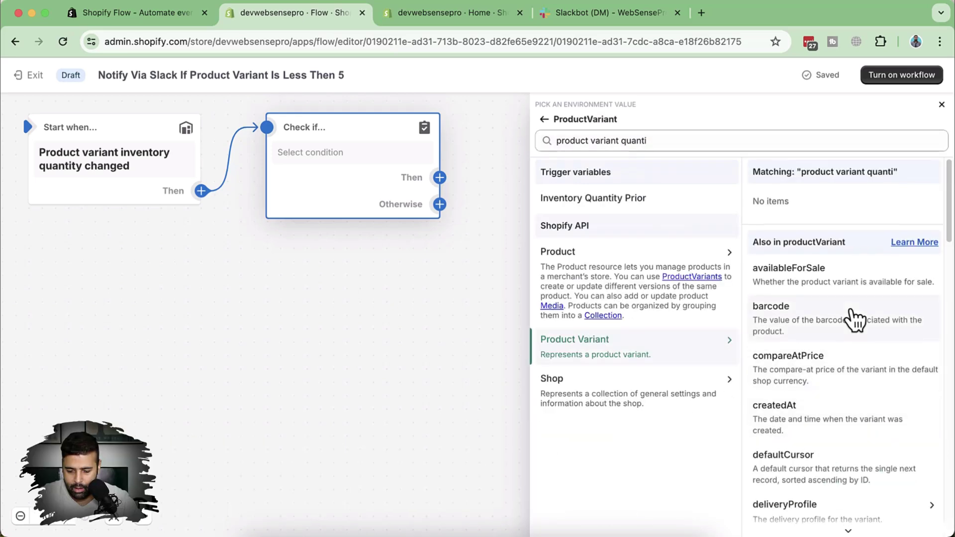
pyautogui.scroll(-5, 855, 320)
pyautogui.scroll(-4, 855, 319)
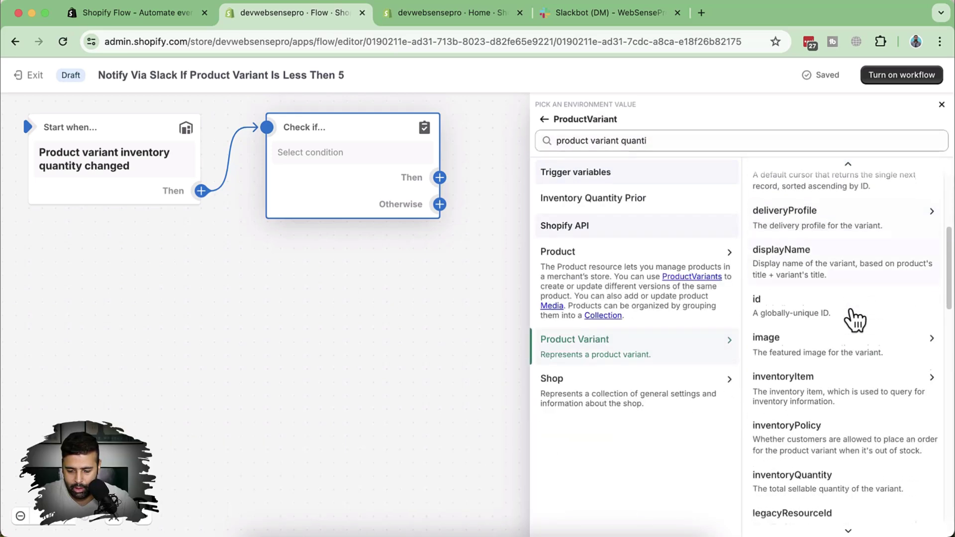
pyautogui.scroll(-2, 854, 321)
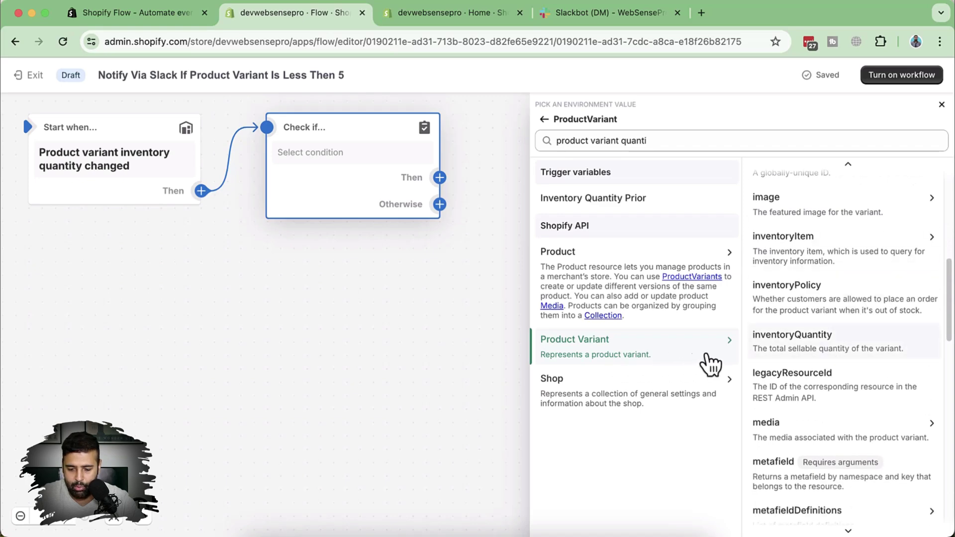
pyautogui.click(813, 351)
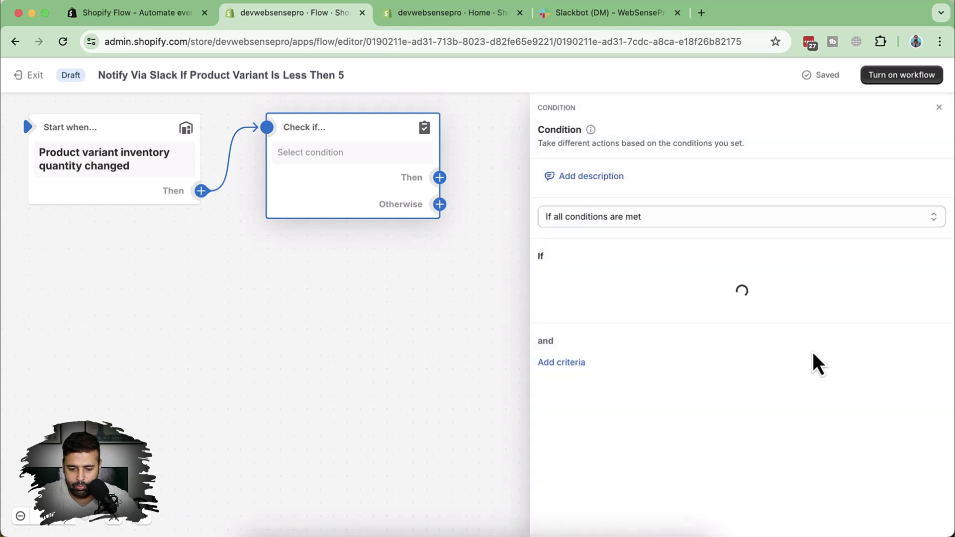
# Step: Set the condition's operator to Less than with the value 5
pyautogui.click(625, 328)
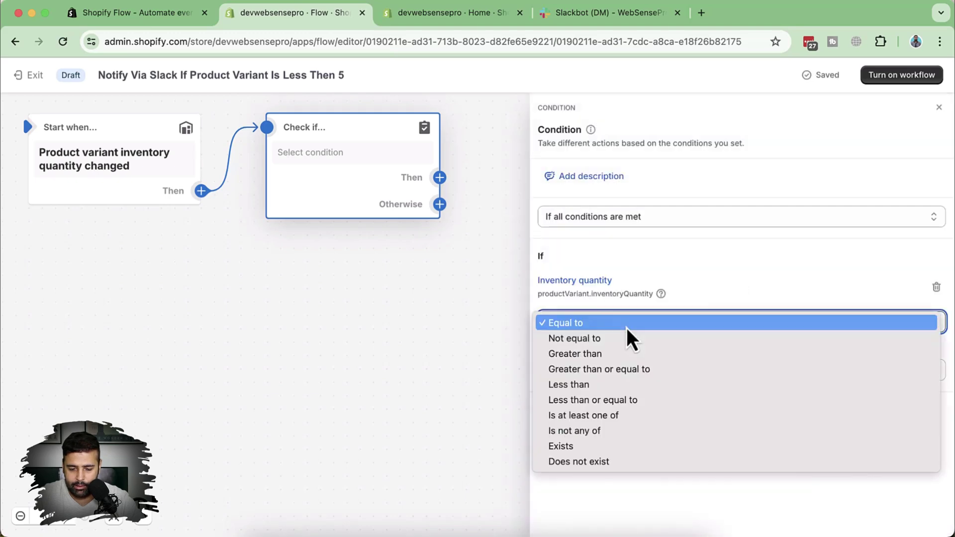
pyautogui.click(631, 388)
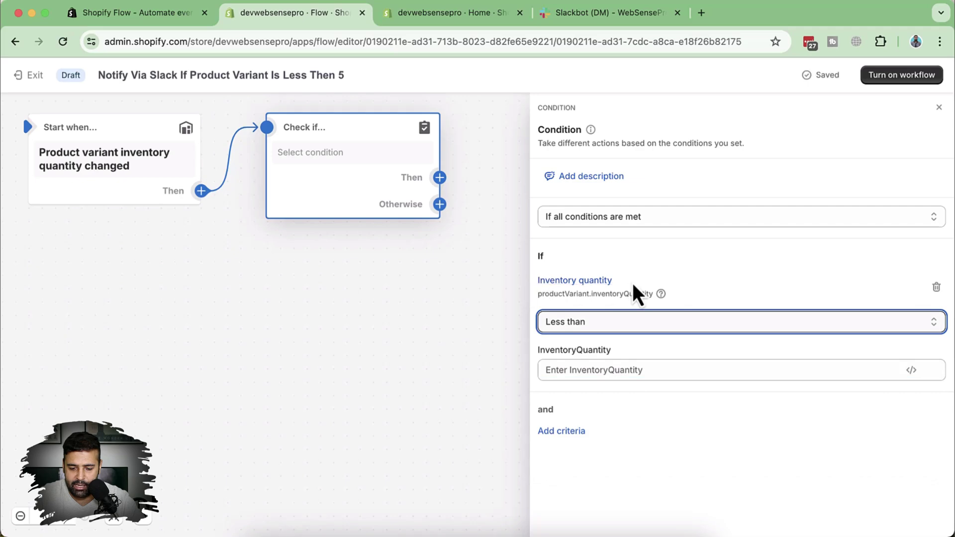
pyautogui.click(612, 369)
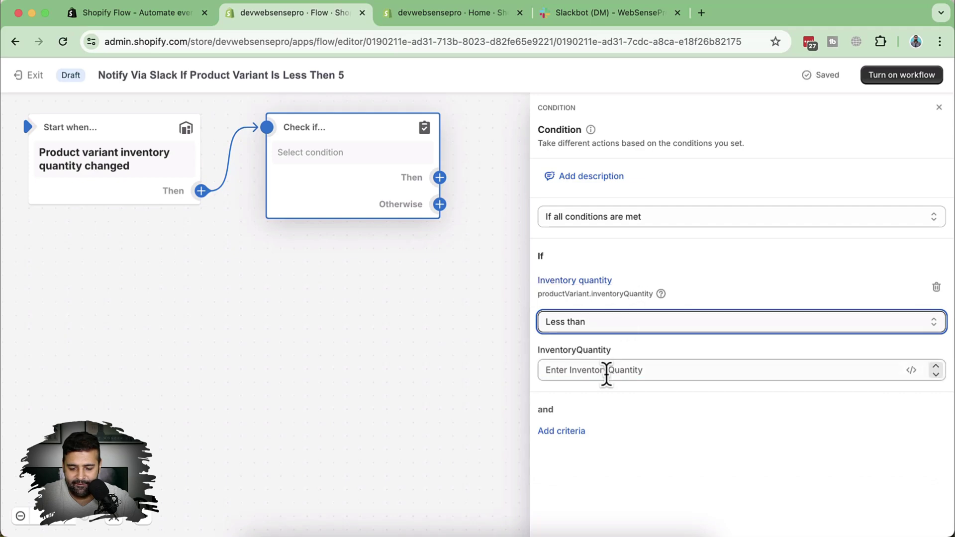
pyautogui.write('5')
pyautogui.click(683, 436)
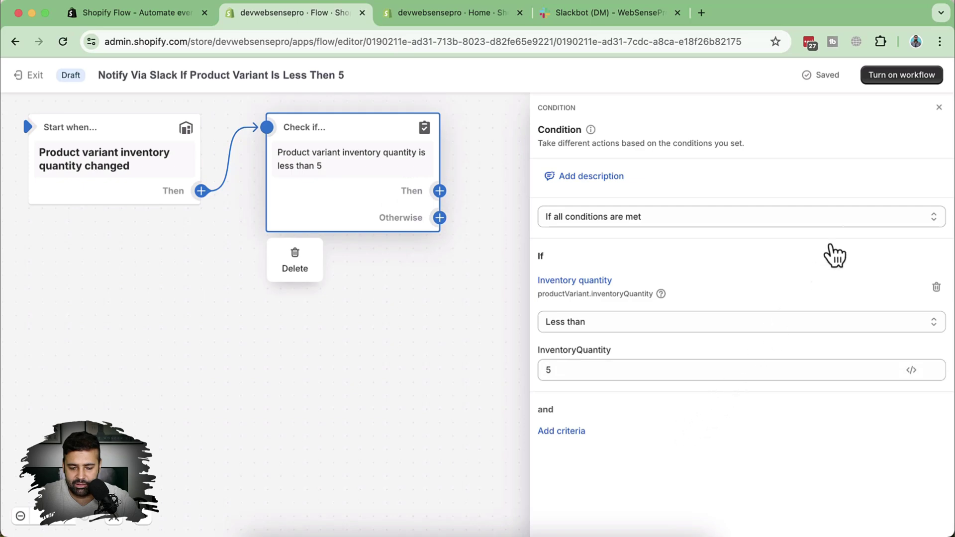
# Step: Add an action step after the condition's Then branch, showing all apps rather than installed ones
pyautogui.click(938, 108)
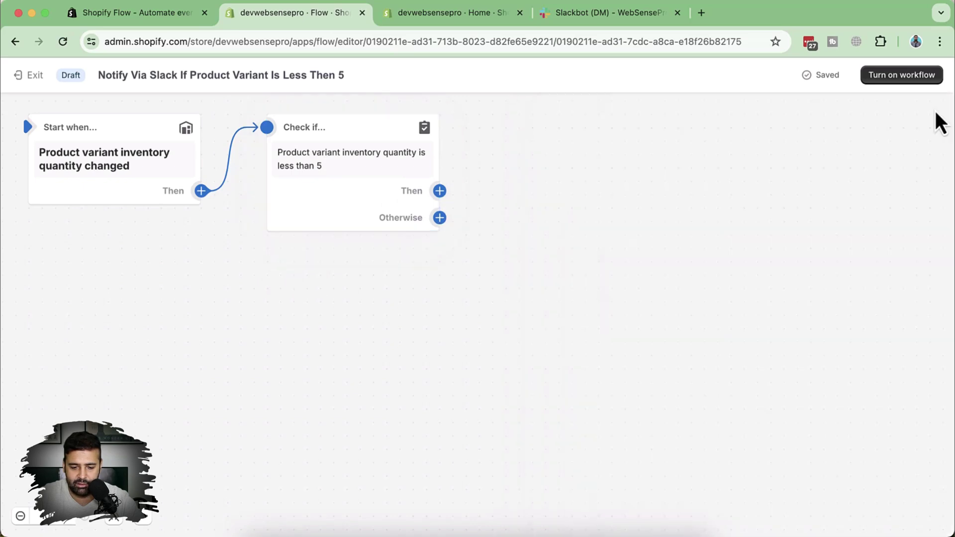
pyautogui.click(440, 192)
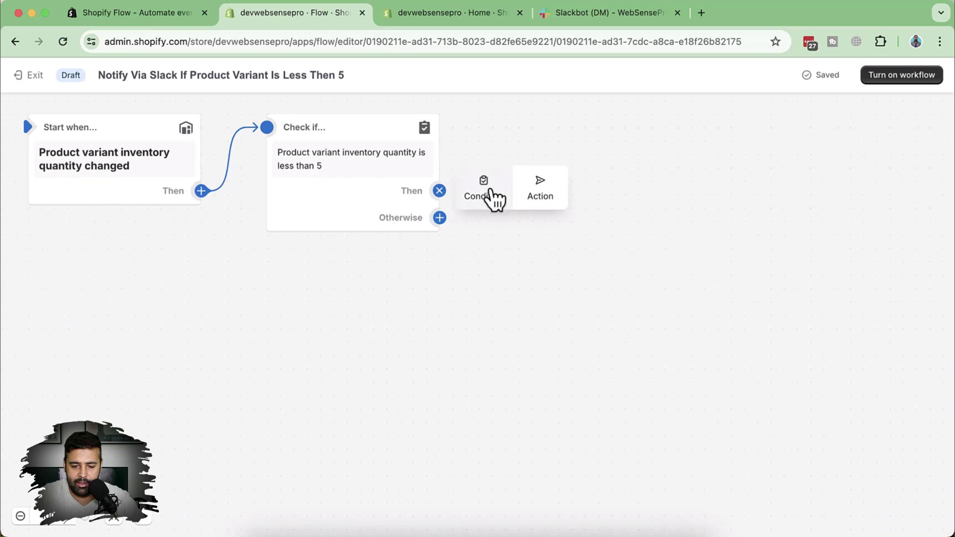
pyautogui.click(540, 205)
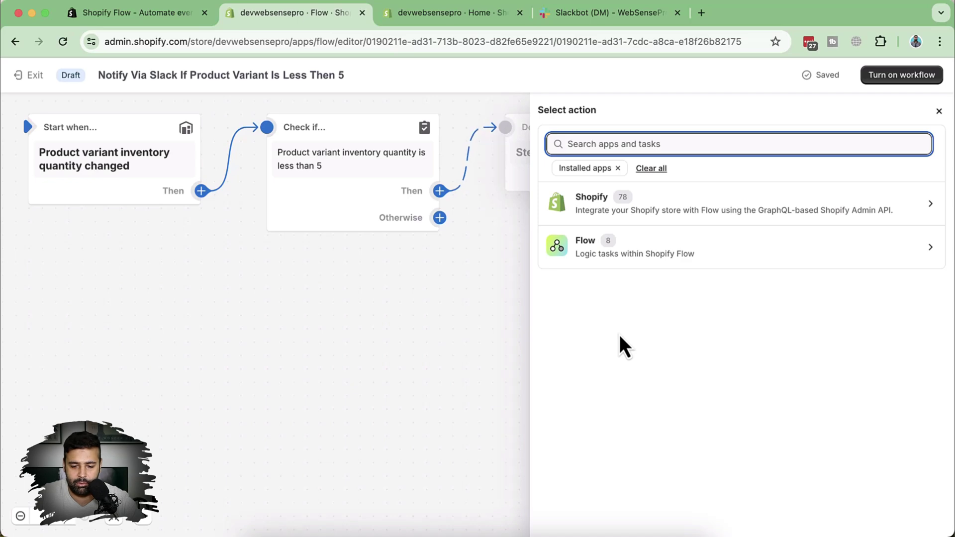
pyautogui.click(617, 168)
pyautogui.scroll(-3, 621, 178)
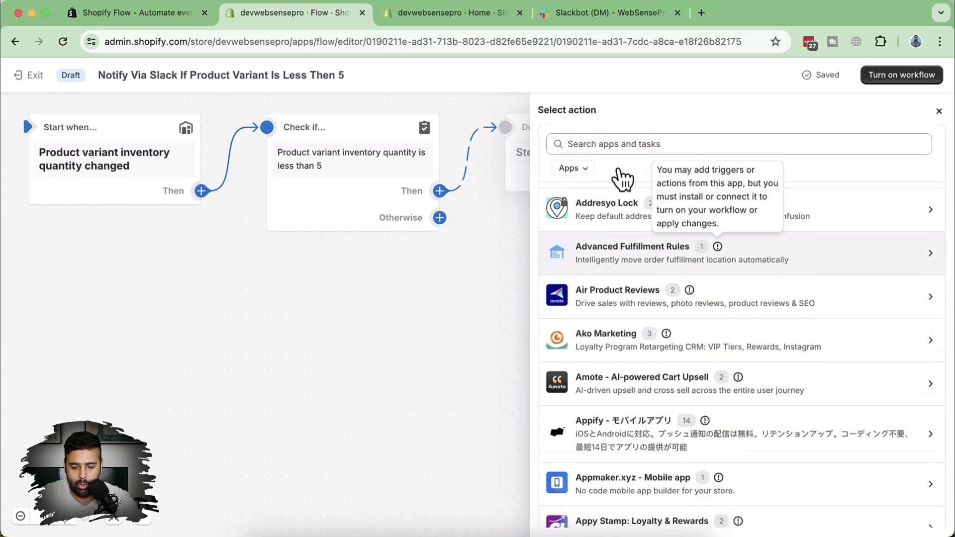
pyautogui.scroll(-12, 639, 292)
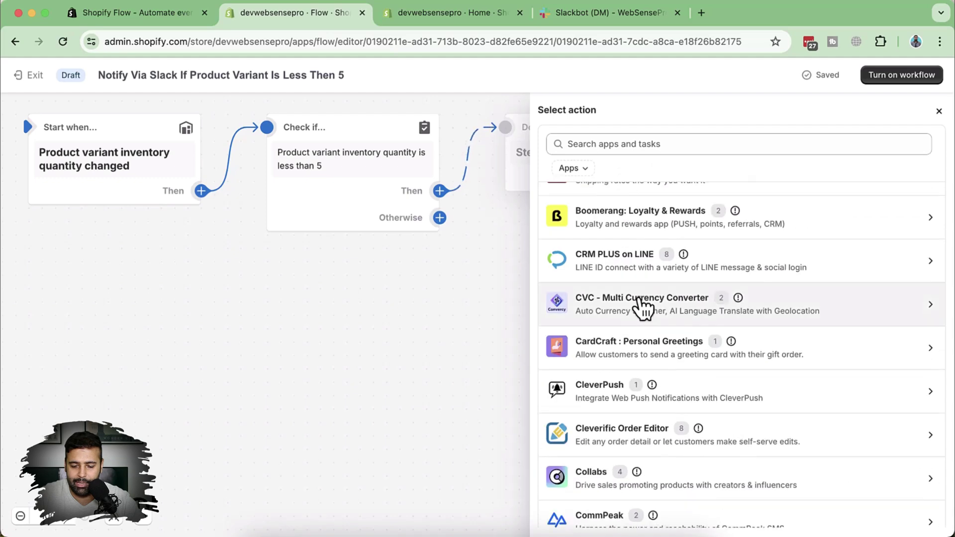
pyautogui.scroll(15, 651, 303)
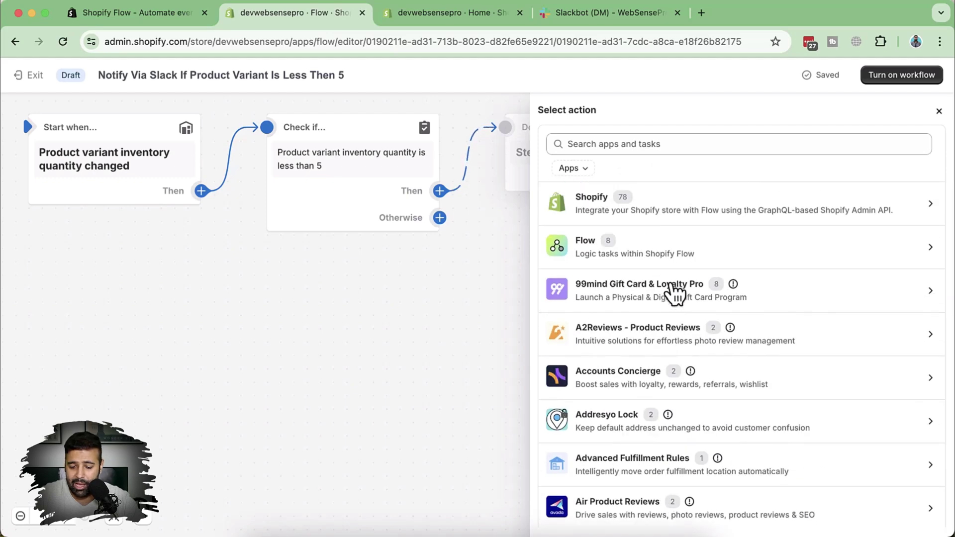
pyautogui.scroll(-2, 671, 217)
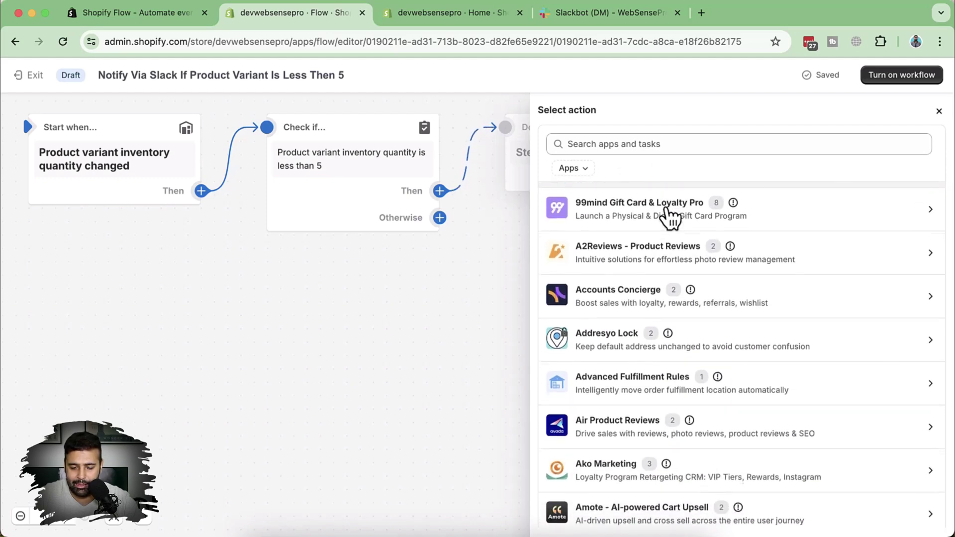
pyautogui.scroll(-3, 670, 217)
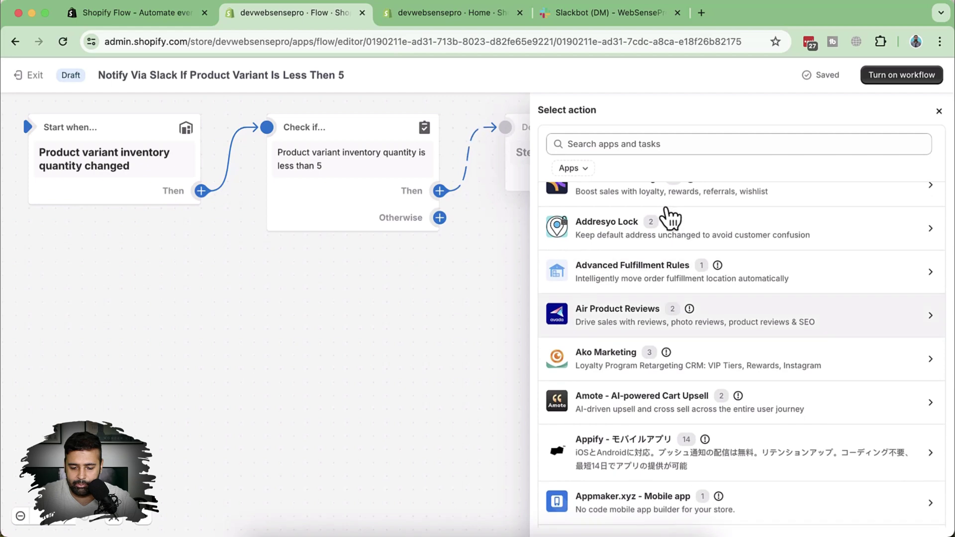
pyautogui.scroll(-6, 666, 209)
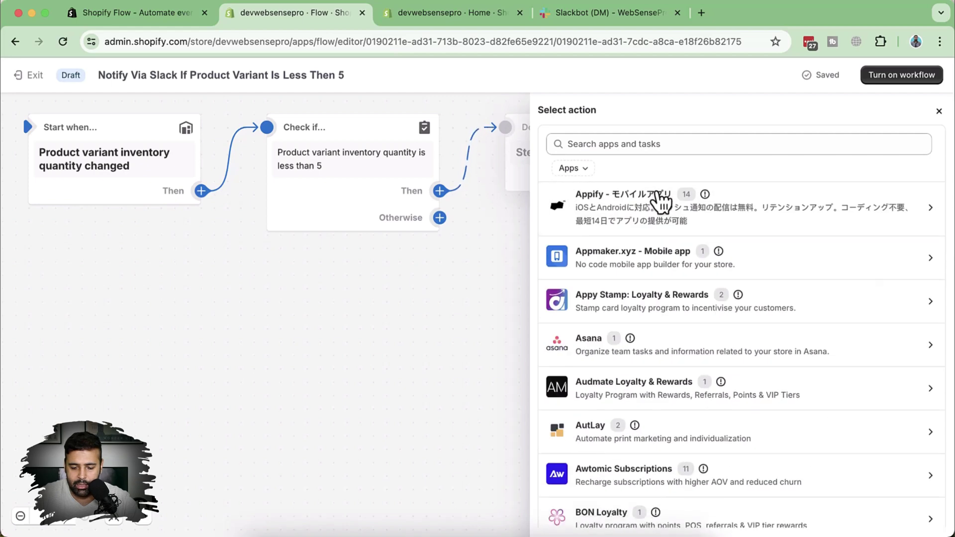
pyautogui.scroll(-5, 661, 201)
pyautogui.scroll(3, 662, 201)
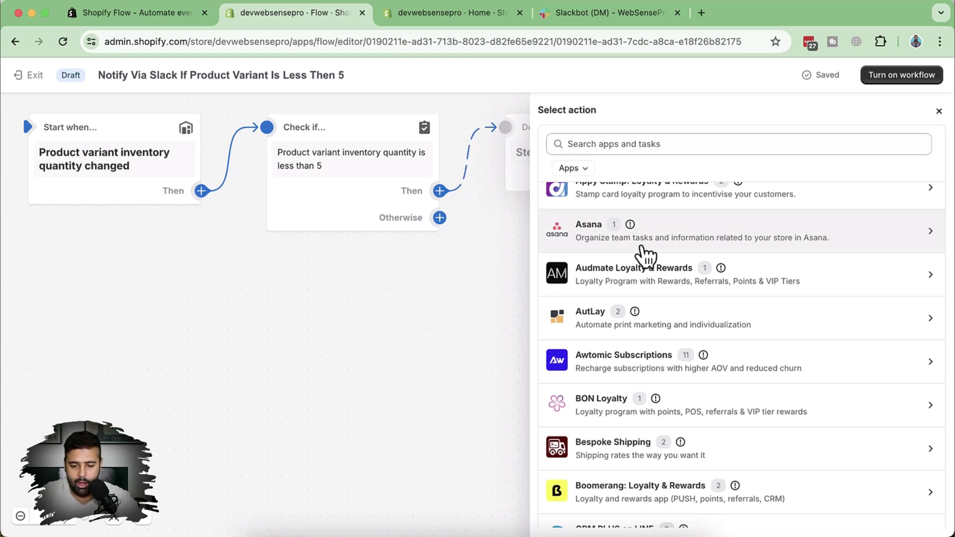
pyautogui.scroll(5, 647, 256)
# Step: Search 'slack' and add the Send Slack message action
pyautogui.click(618, 144)
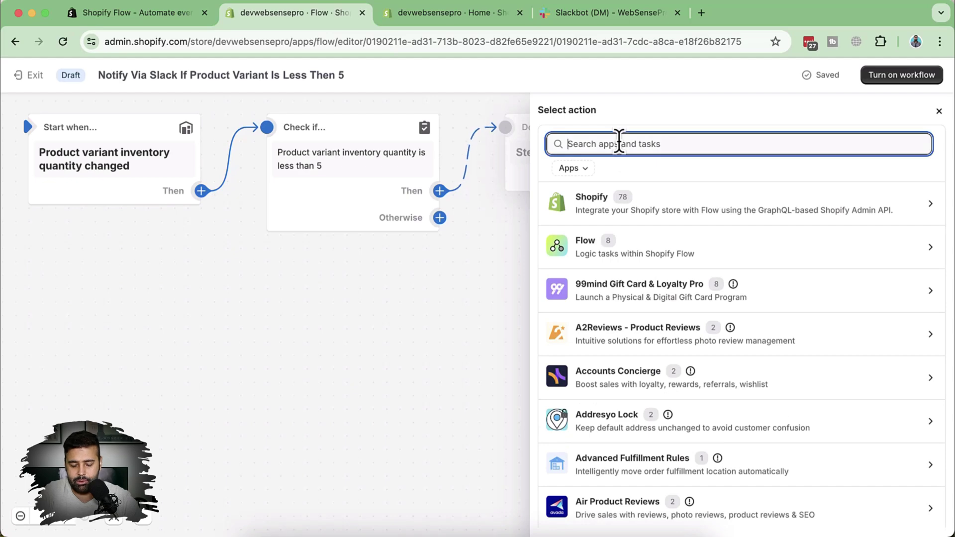
pyautogui.write('slack')
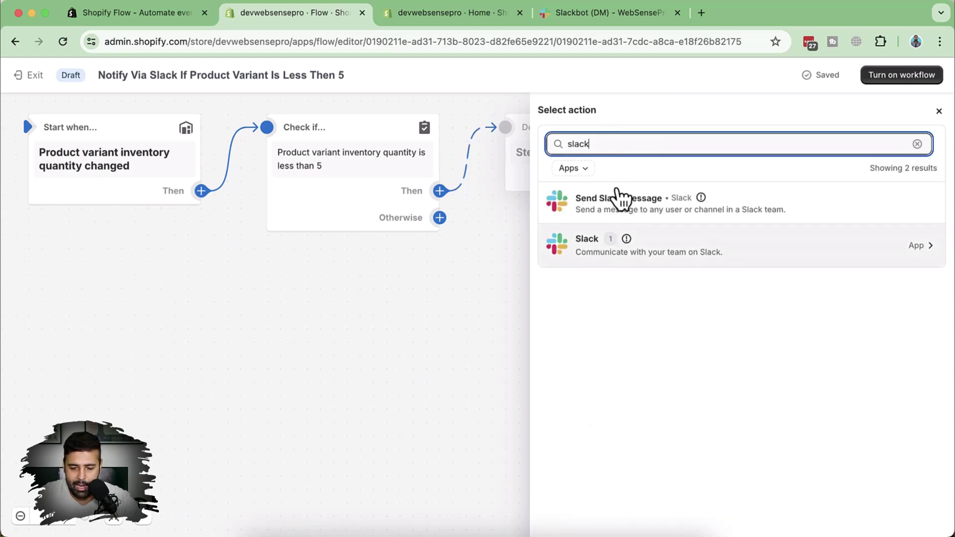
pyautogui.click(619, 219)
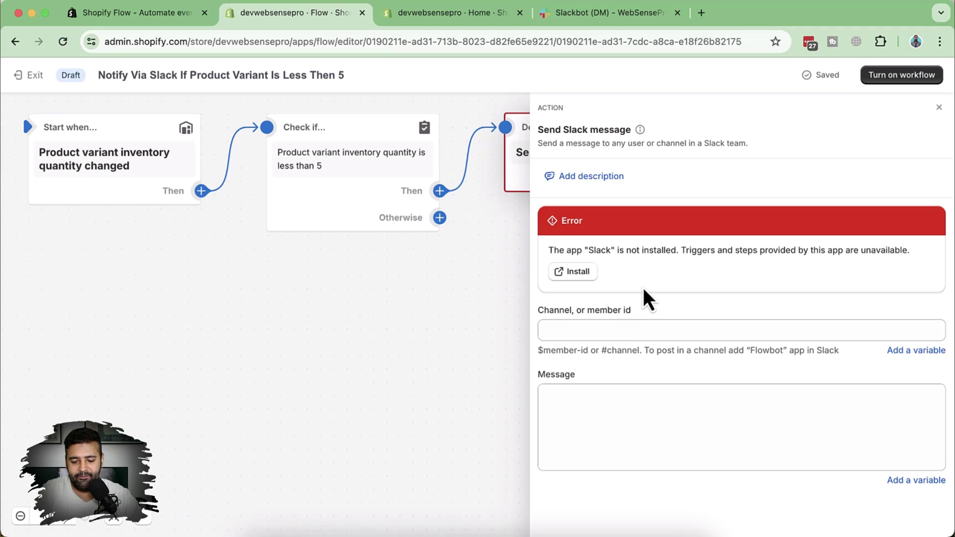
# Step: Install Slack for Flow, allow FlowBot access to the WebSensePro workspace, and refresh the action
pyautogui.click(577, 272)
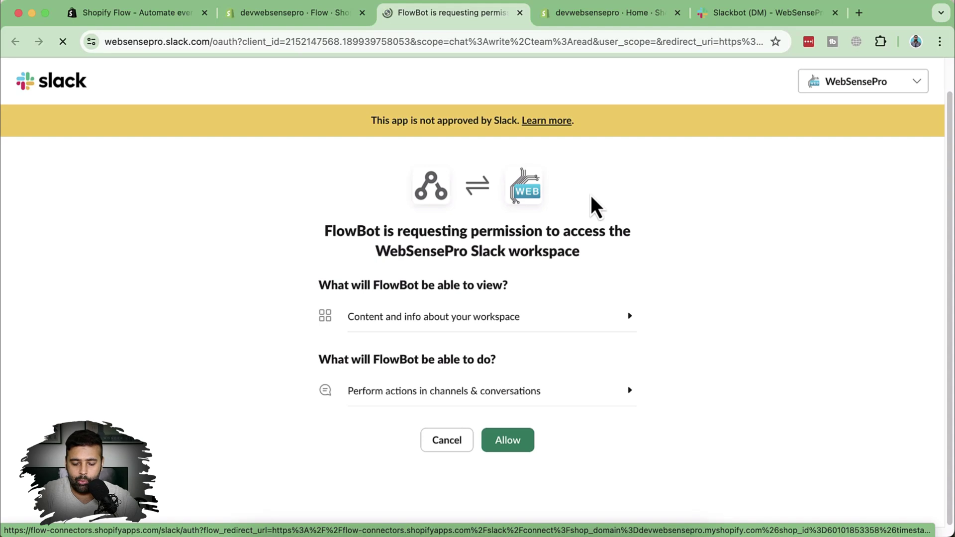
pyautogui.click(286, 20)
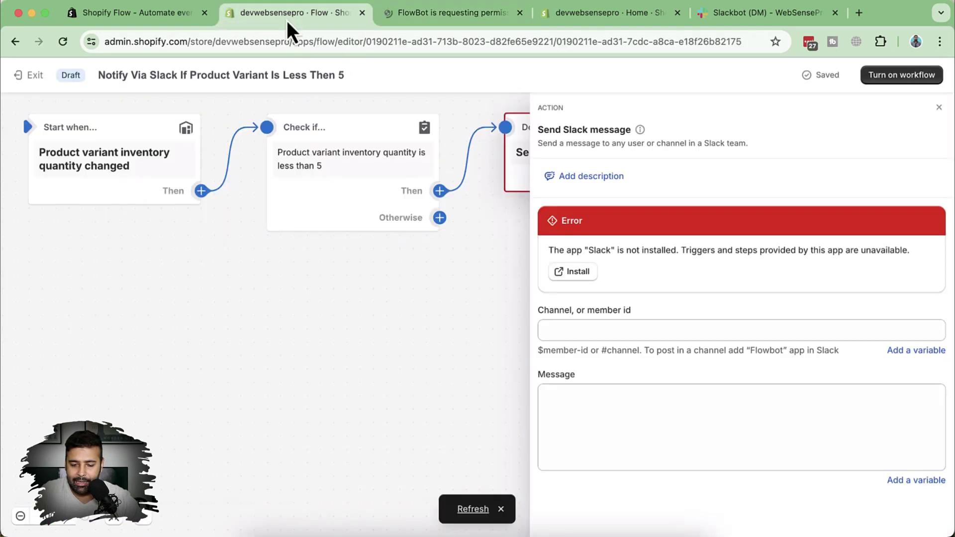
pyautogui.click(472, 21)
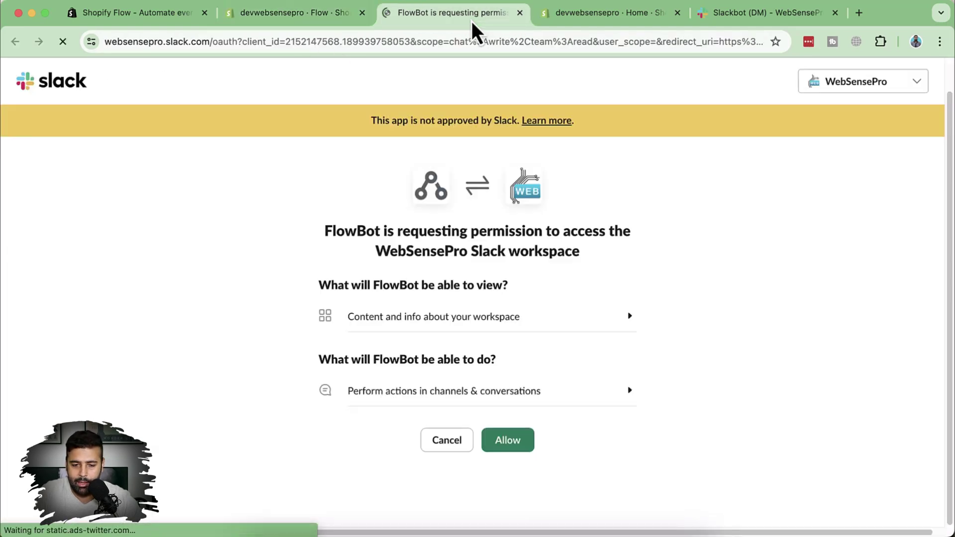
pyautogui.click(509, 445)
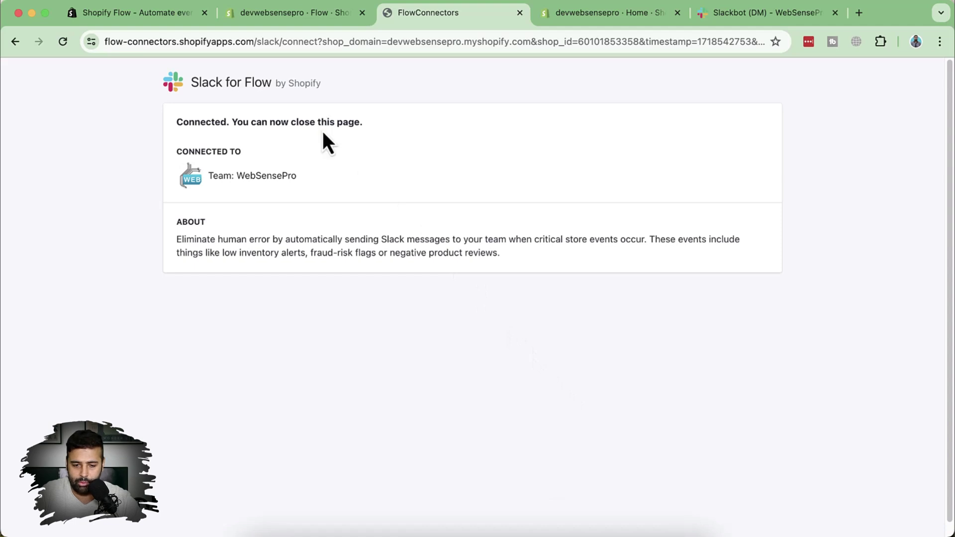
pyautogui.click(520, 12)
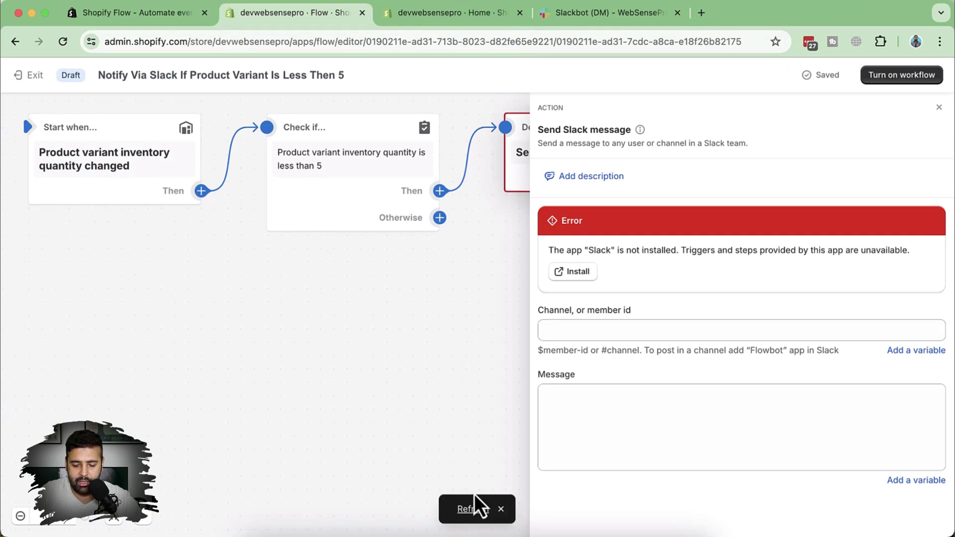
pyautogui.click(481, 510)
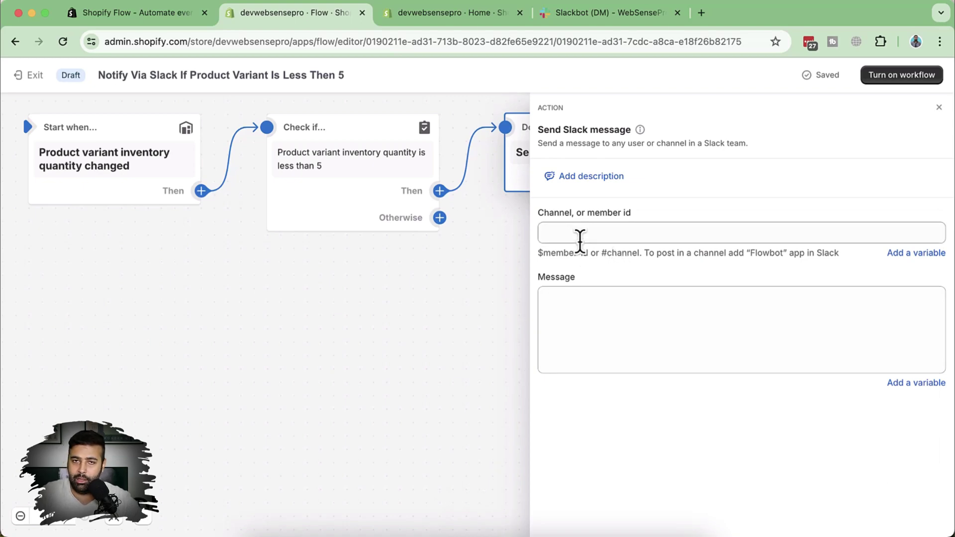
# Step: Create Slack channel shopify-automation-test without adding people, and begin an @ mention there
pyautogui.click(563, 19)
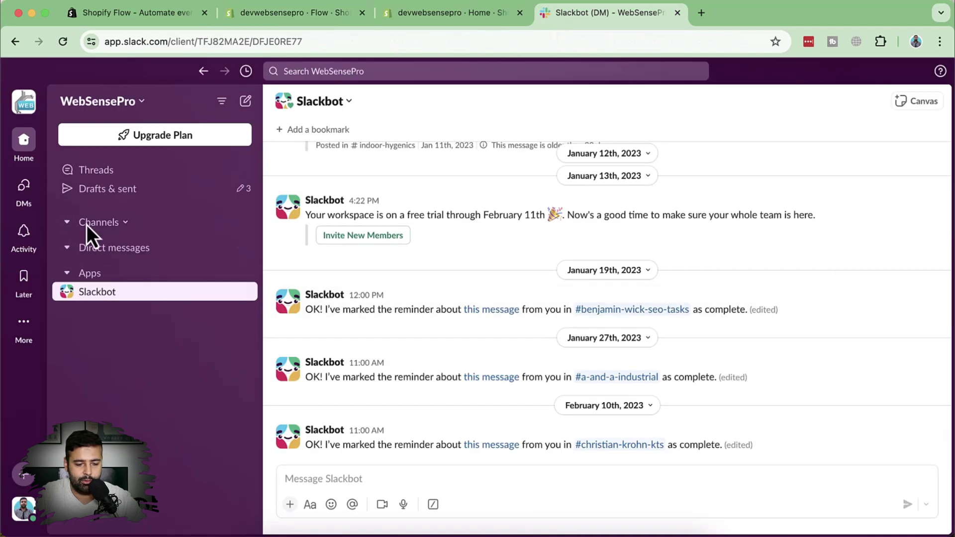
pyautogui.click(128, 225)
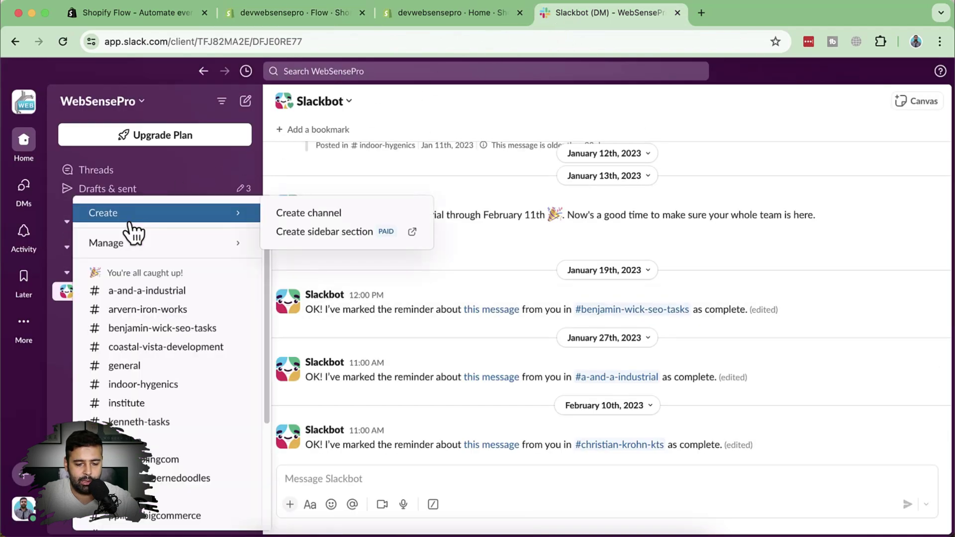
pyautogui.click(338, 211)
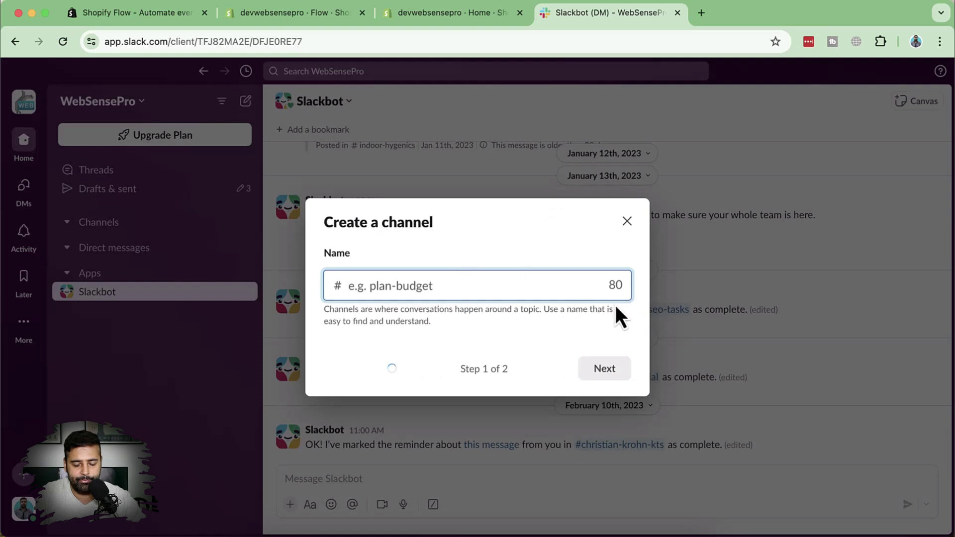
pyautogui.write('shopify-')
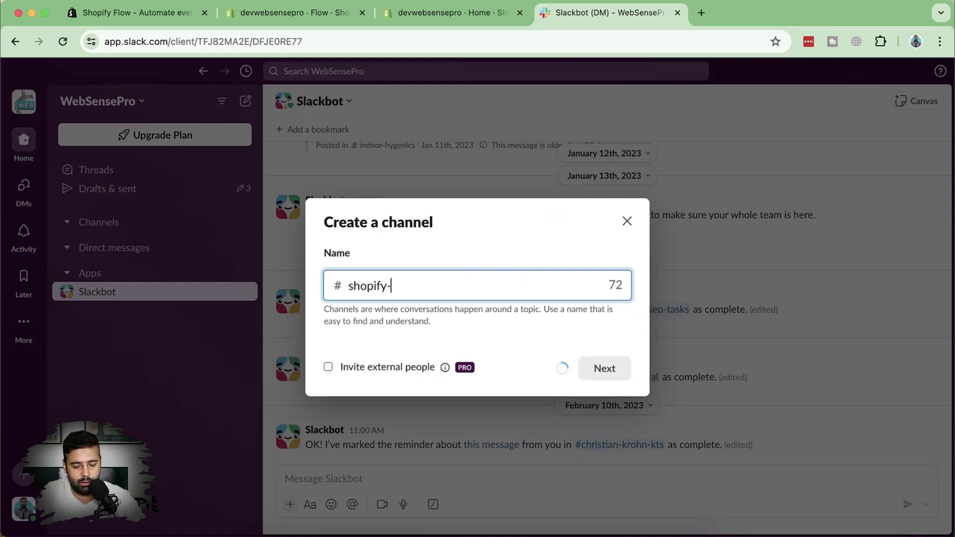
pyautogui.write('auto')
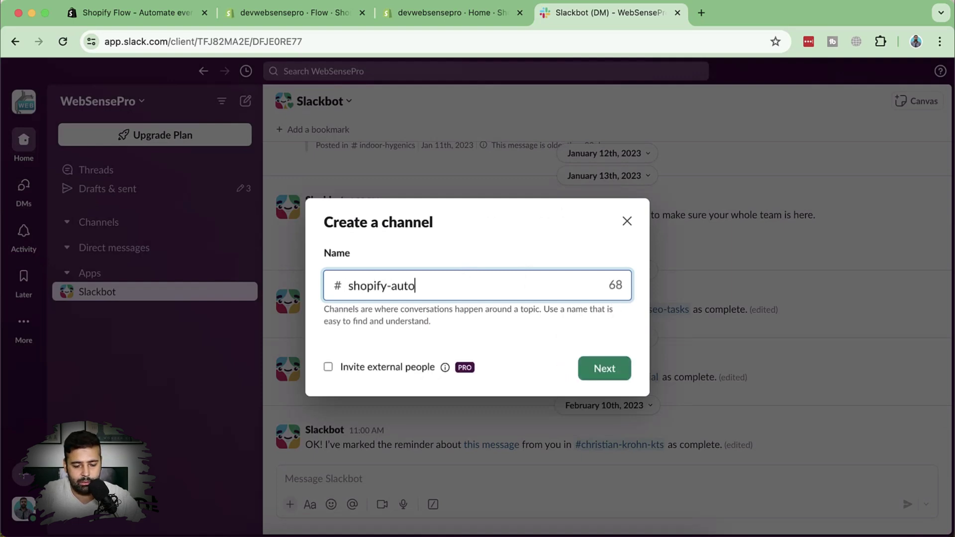
pyautogui.write('mation-test')
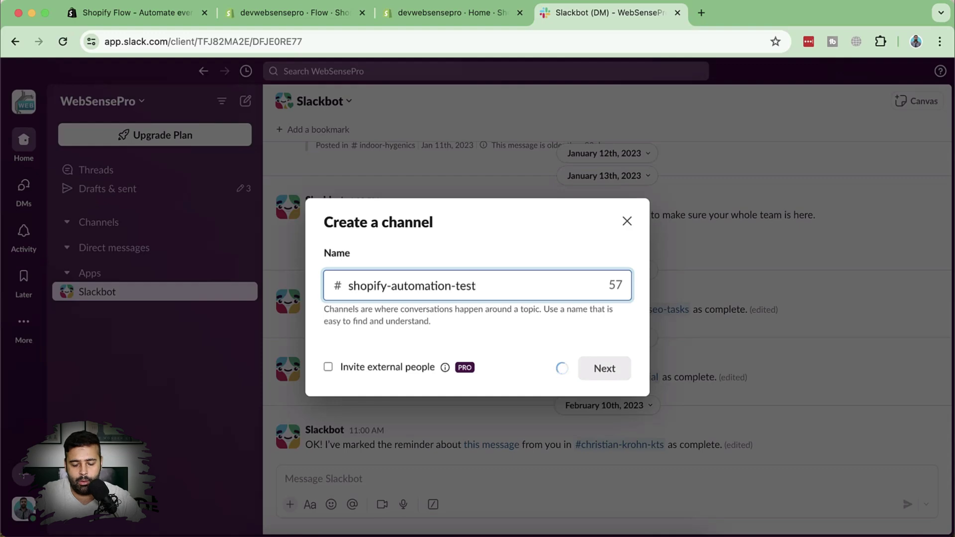
pyautogui.click(595, 374)
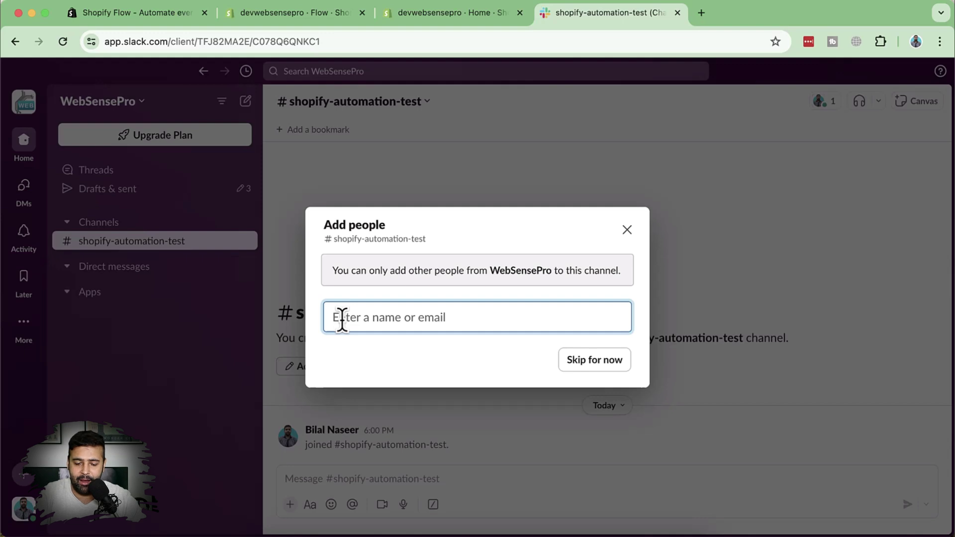
pyautogui.click(601, 366)
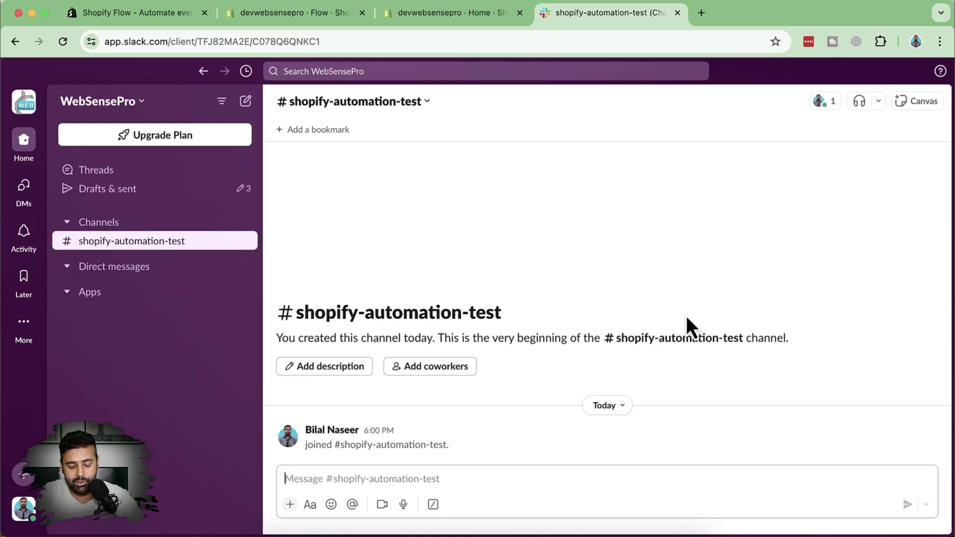
pyautogui.write('@sh')
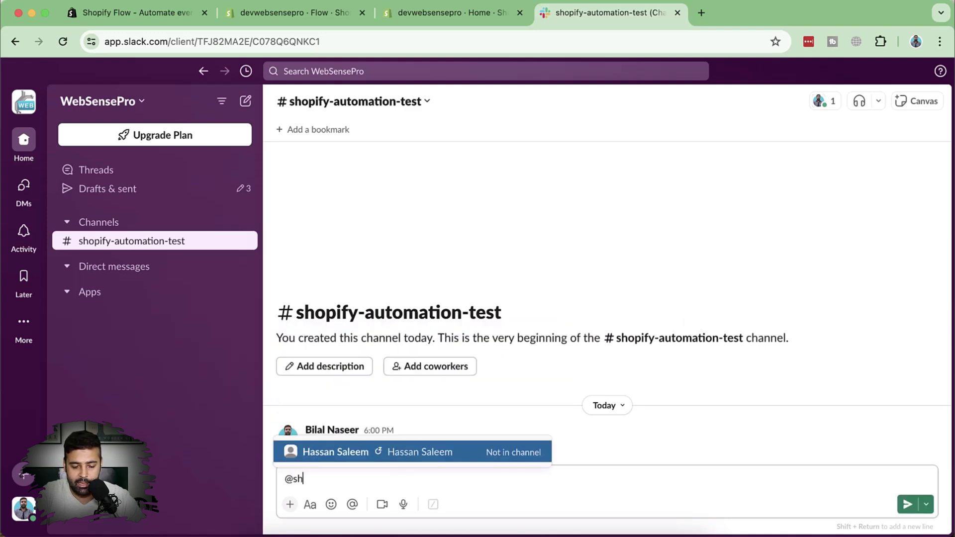
pyautogui.write('opify')
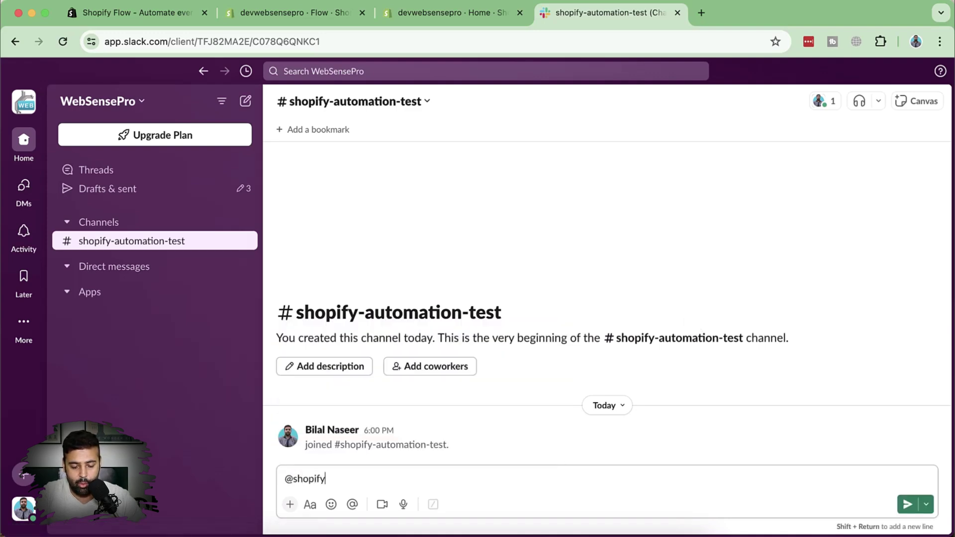
pyautogui.press('BackSpace')
pyautogui.press('BackSpace')
pyautogui.press('BackSpace')
pyautogui.press('BackSpace')
pyautogui.press('BackSpace')
pyautogui.press('BackSpace')
pyautogui.press('BackSpace')
pyautogui.write('flow')
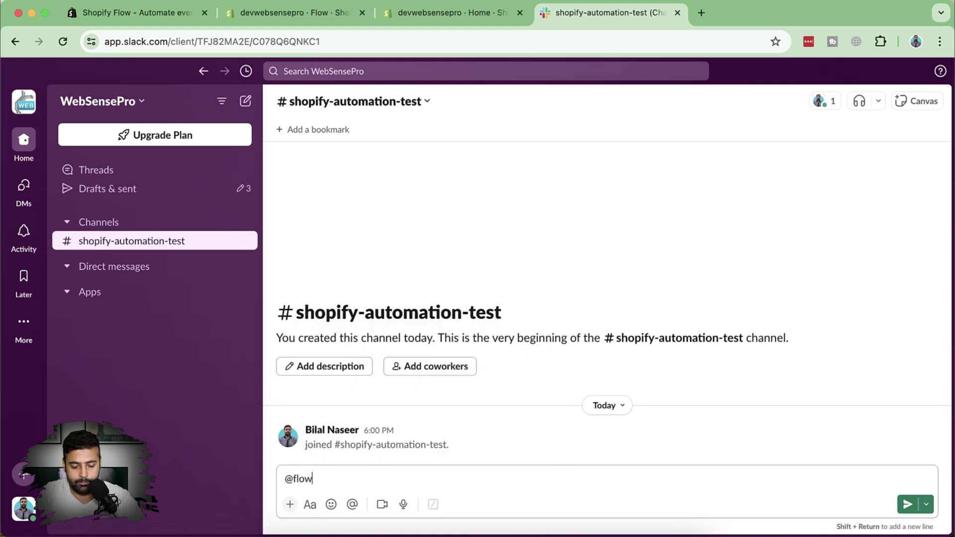
pyautogui.press('Return')
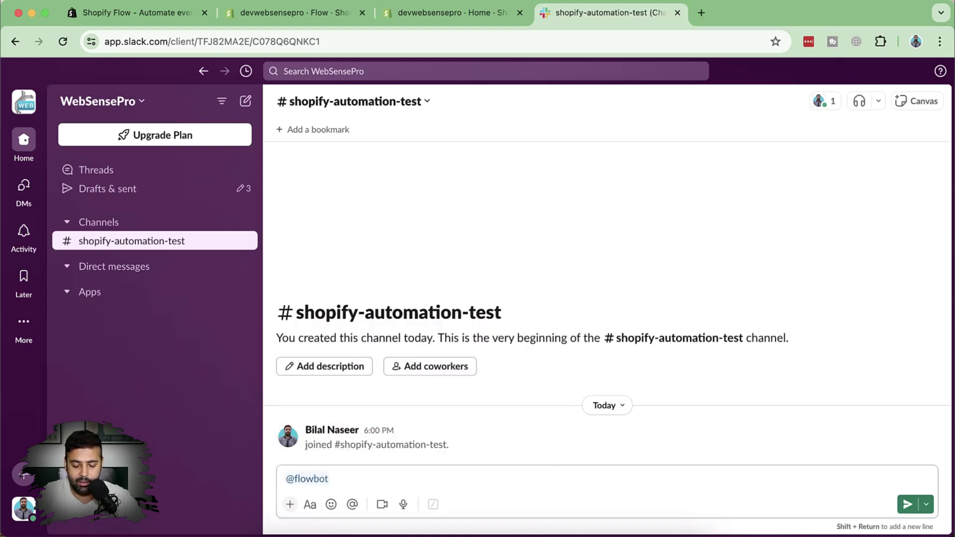
pyautogui.press('Return')
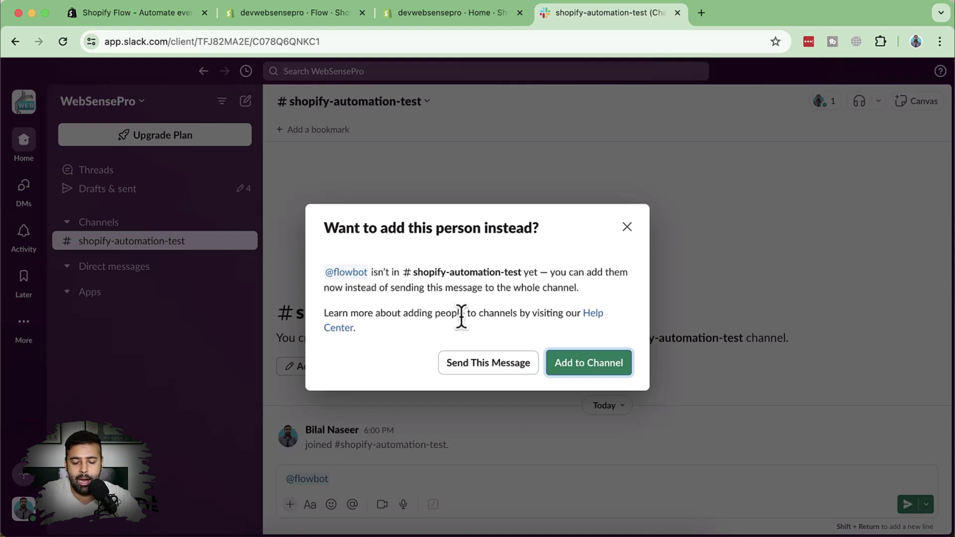
pyautogui.click(587, 370)
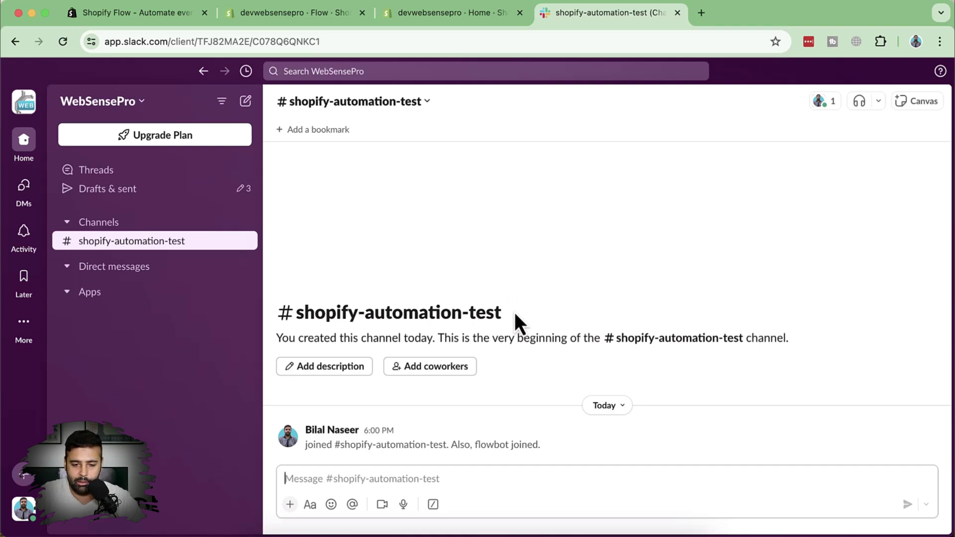
pyautogui.click(243, 15)
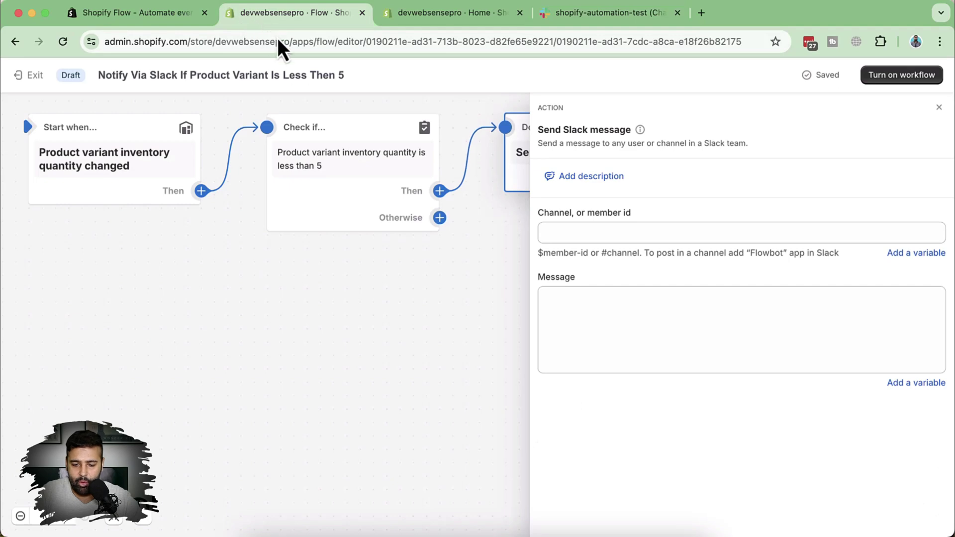
# Step: Set the Slack action's Channel to #shopify-automation-test and begin the message with 'Hi Team'
pyautogui.moveTo(539, 219); pyautogui.dragTo(631, 218)
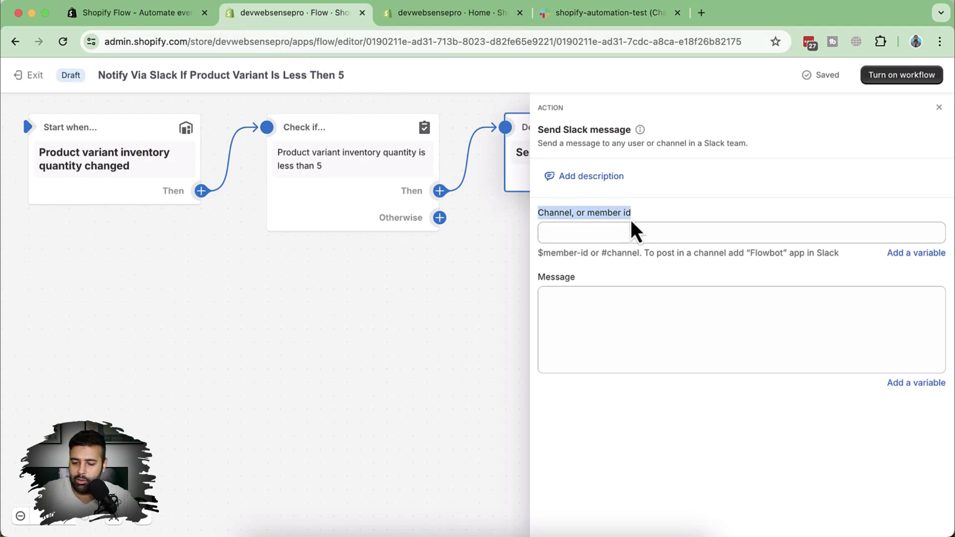
pyautogui.click(633, 232)
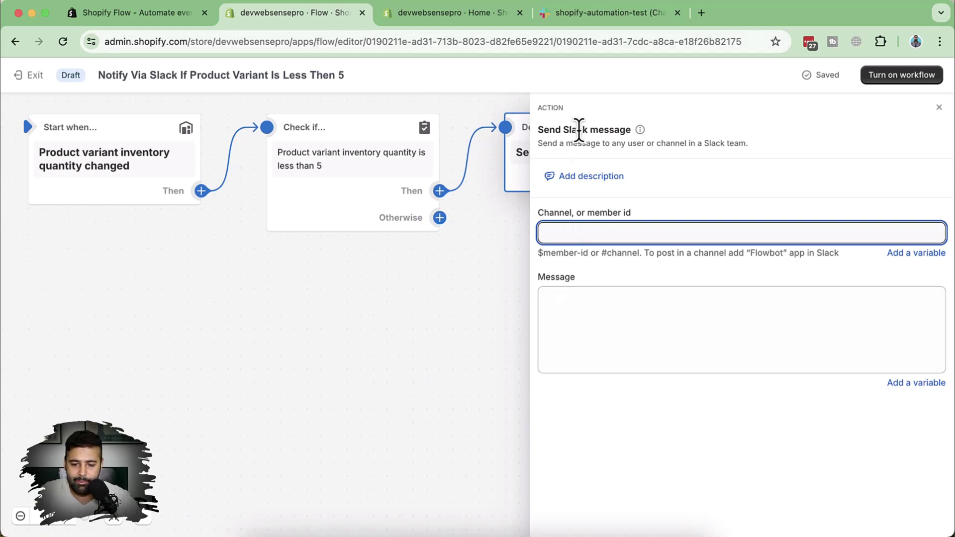
pyautogui.click(586, 20)
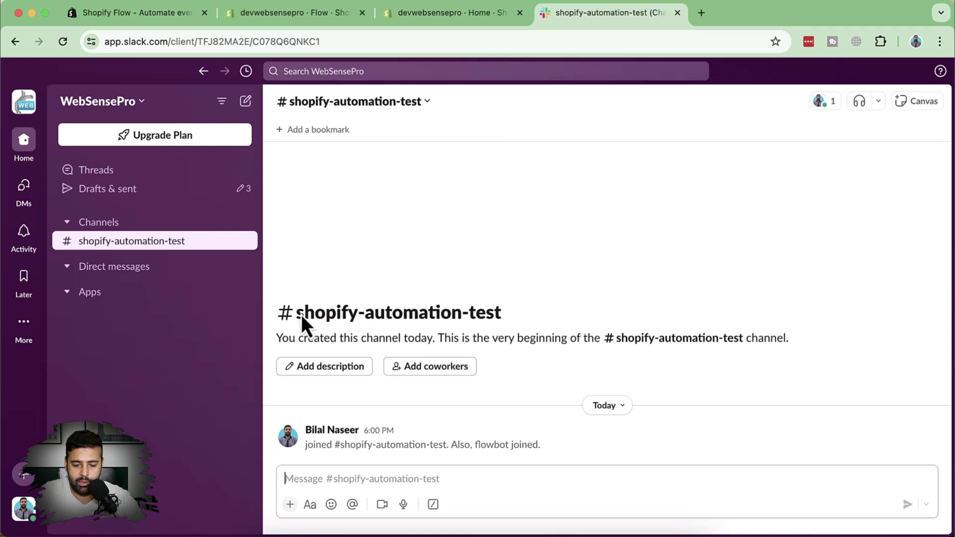
pyautogui.moveTo(297, 315); pyautogui.dragTo(498, 315)
pyautogui.press('super+c')
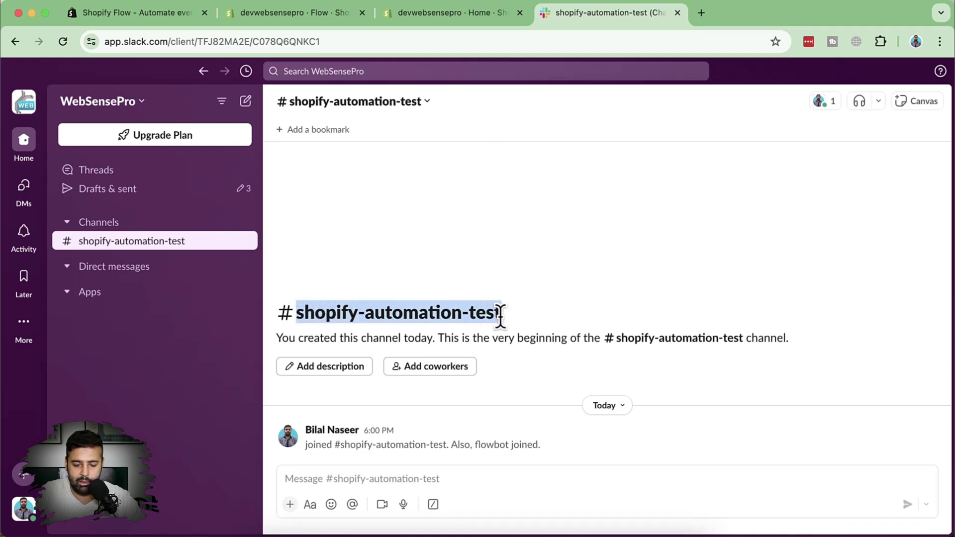
pyautogui.click(313, 20)
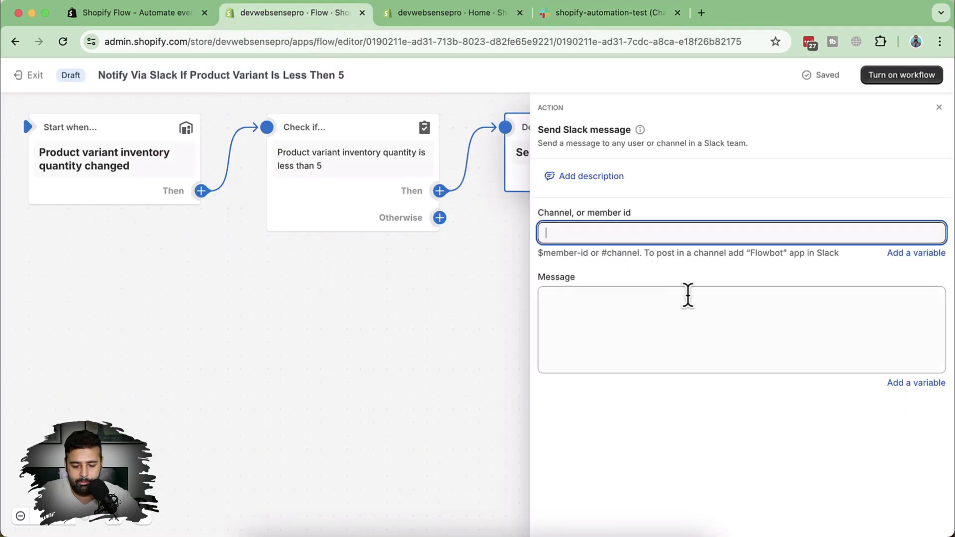
pyautogui.write('#')
pyautogui.press('super+v')
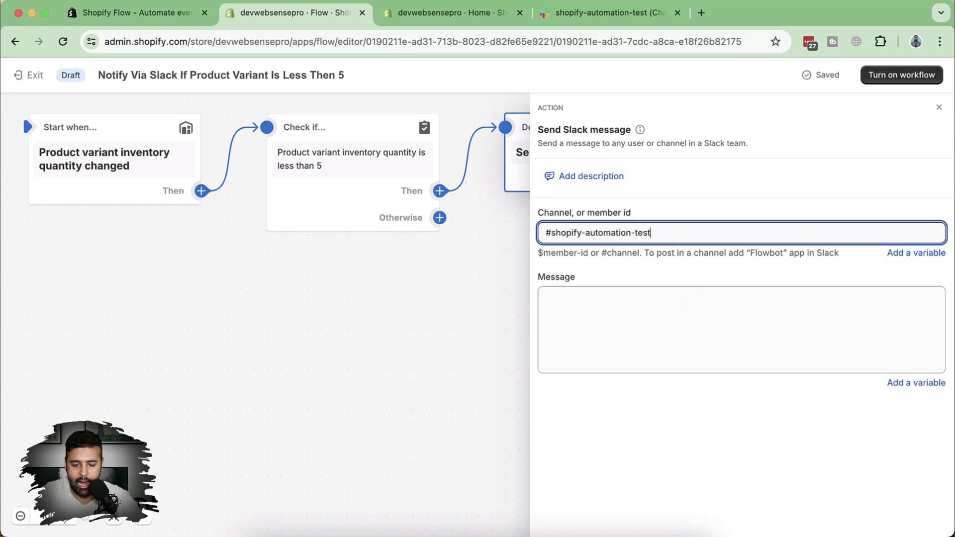
pyautogui.click(687, 327)
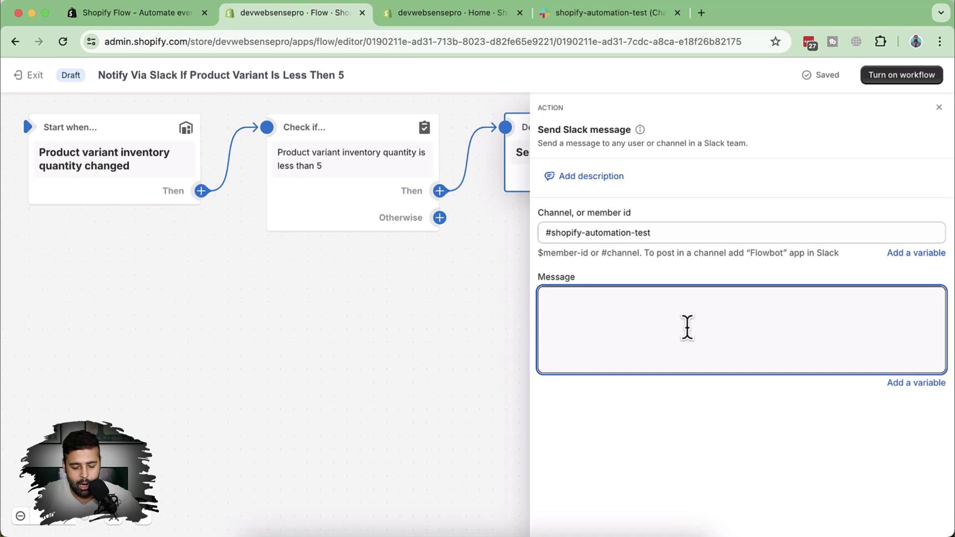
pyautogui.write('Hi Team,')
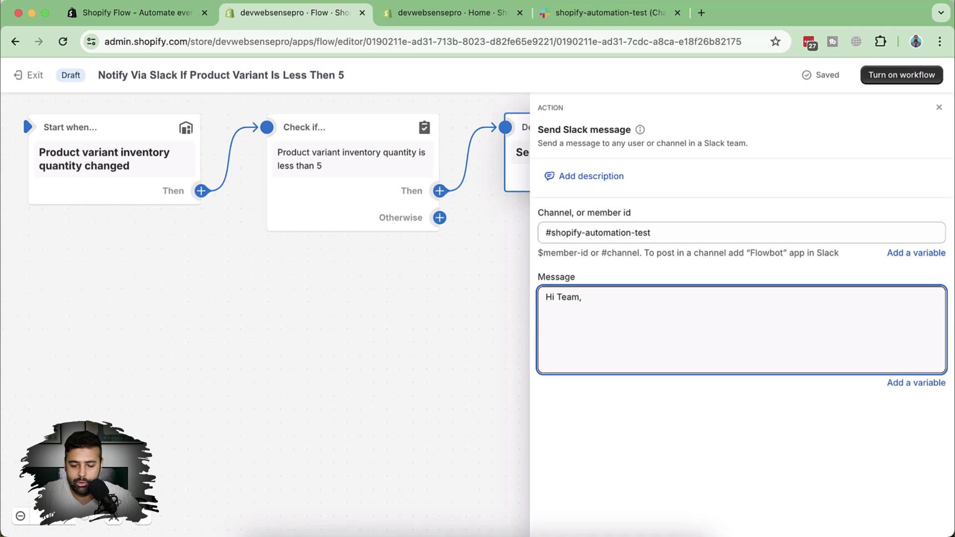
# Step: Insert the Product Variant displayName variable into the Slack message
pyautogui.click(920, 384)
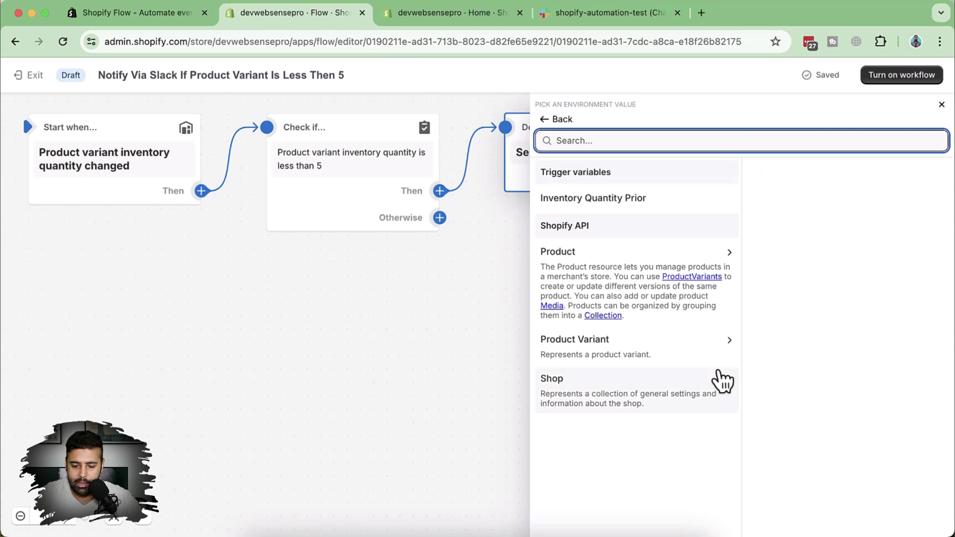
pyautogui.write('product a')
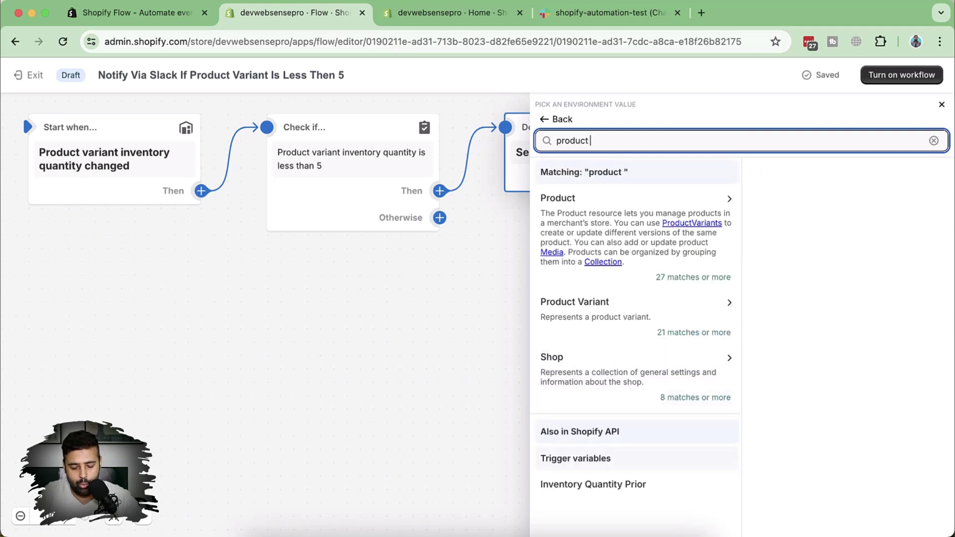
pyautogui.press('BackSpace')
pyautogui.write('varie')
pyautogui.press('BackSpace')
pyautogui.press('BackSpace')
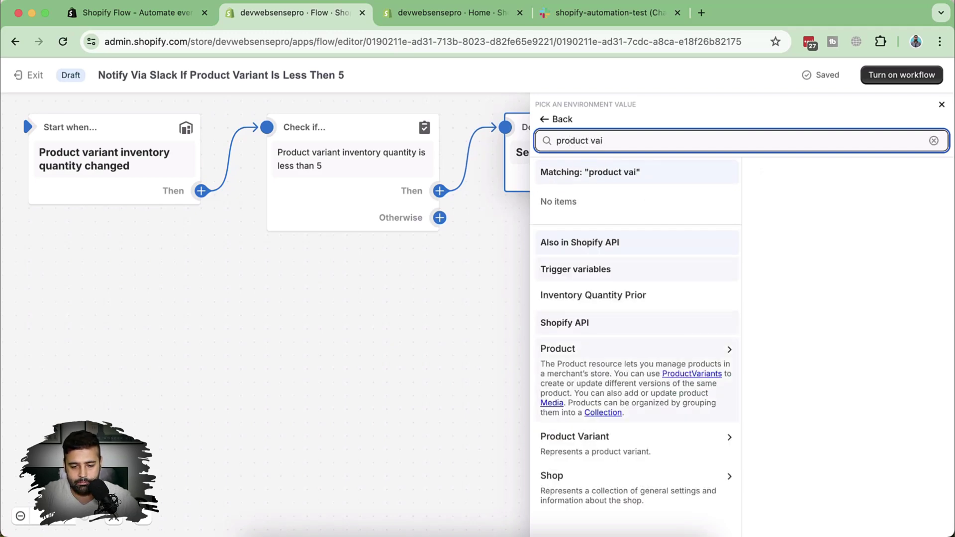
pyautogui.write('iant name')
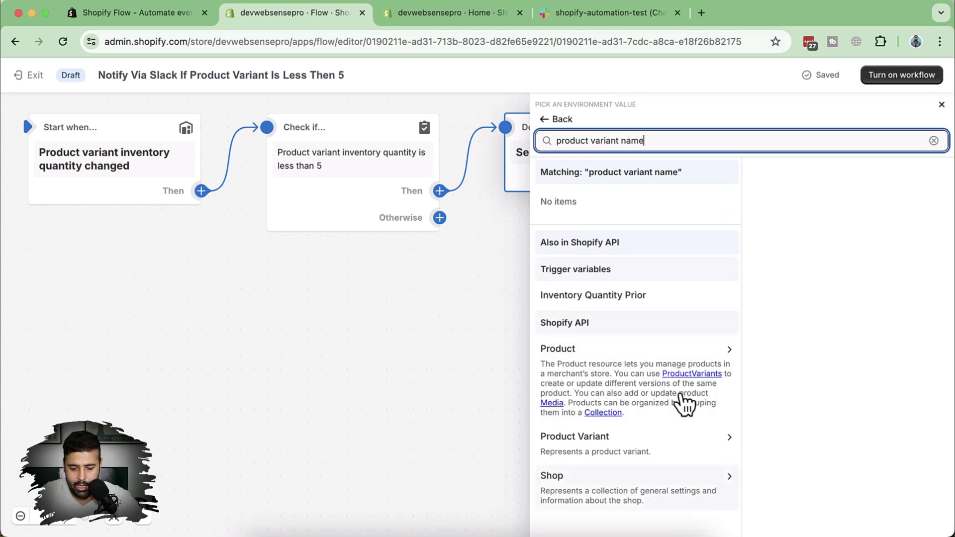
pyautogui.click(604, 450)
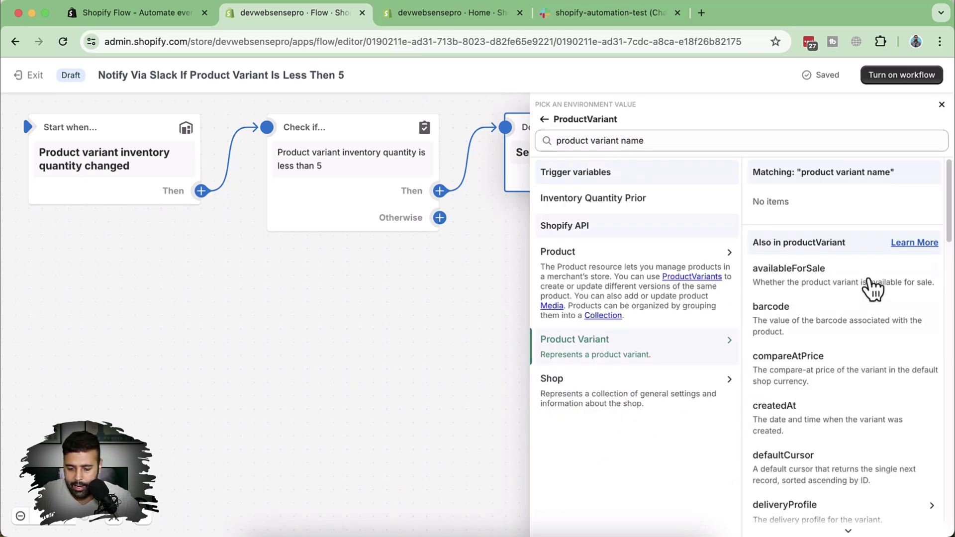
pyautogui.scroll(-9, 873, 288)
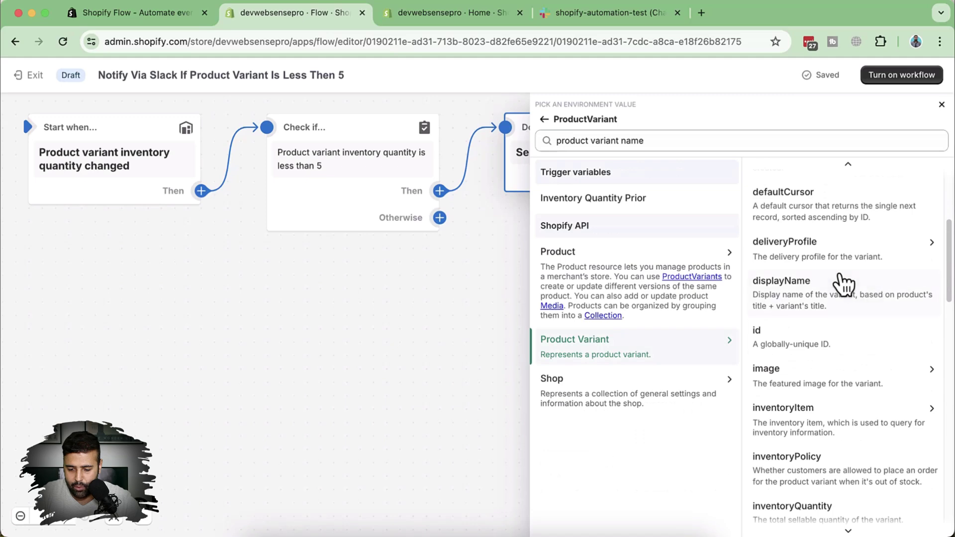
pyautogui.scroll(-5, 844, 284)
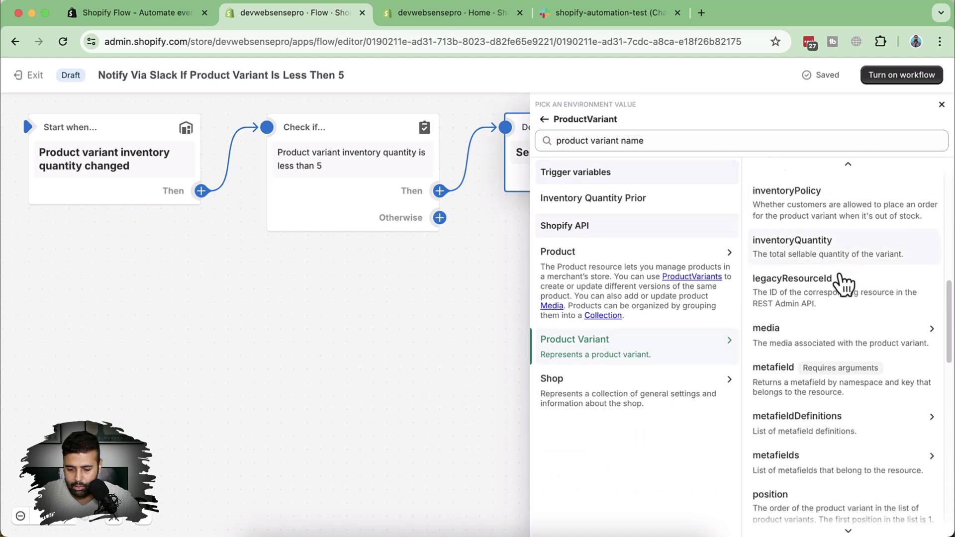
pyautogui.scroll(-7, 843, 283)
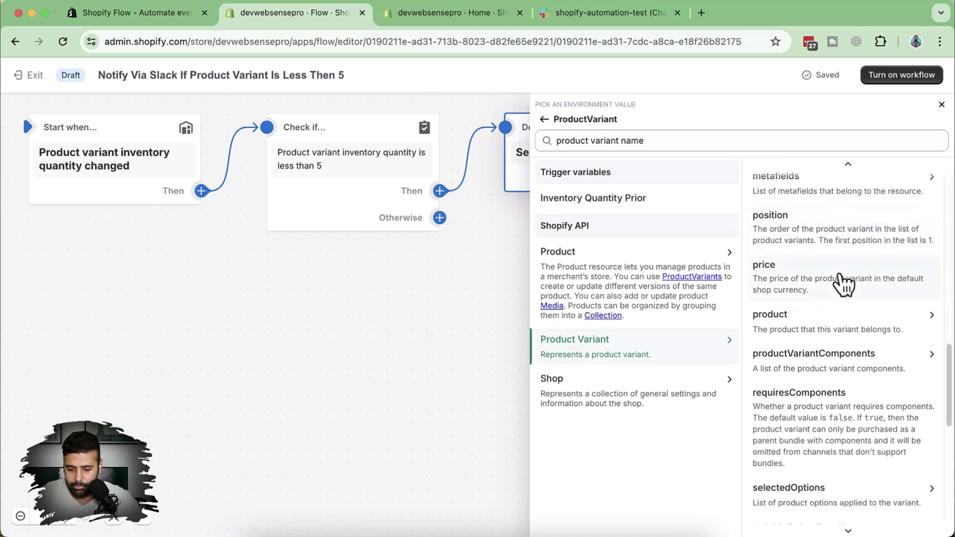
pyautogui.scroll(10, 848, 415)
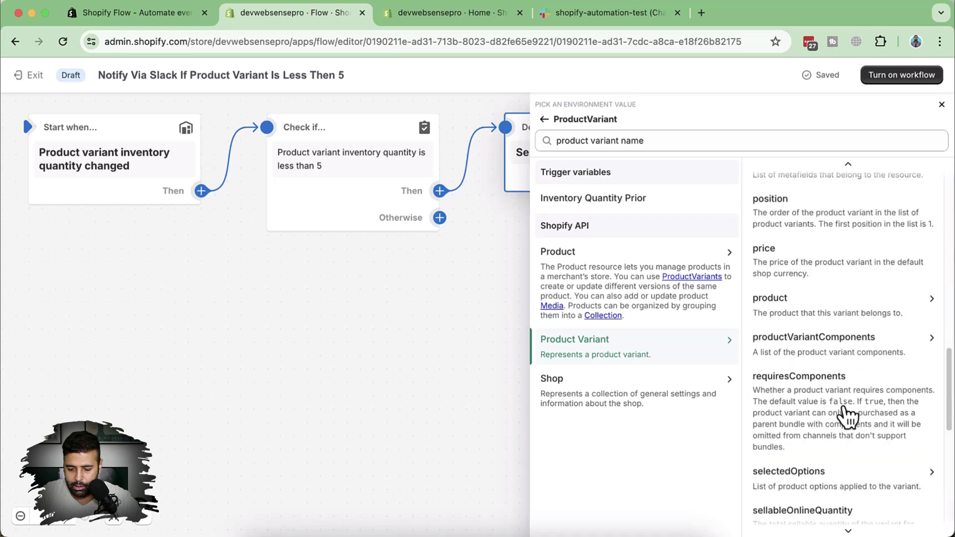
pyautogui.scroll(6, 848, 416)
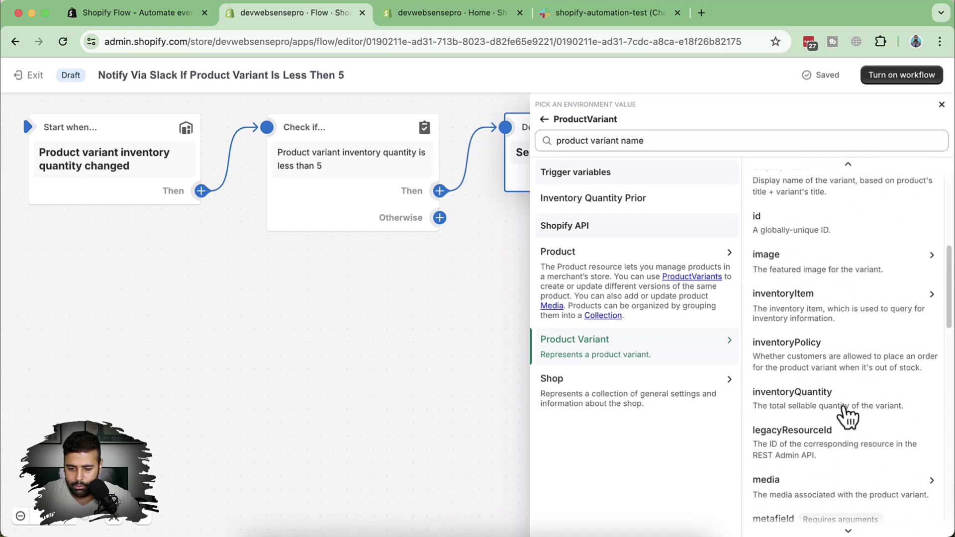
pyautogui.scroll(1, 848, 416)
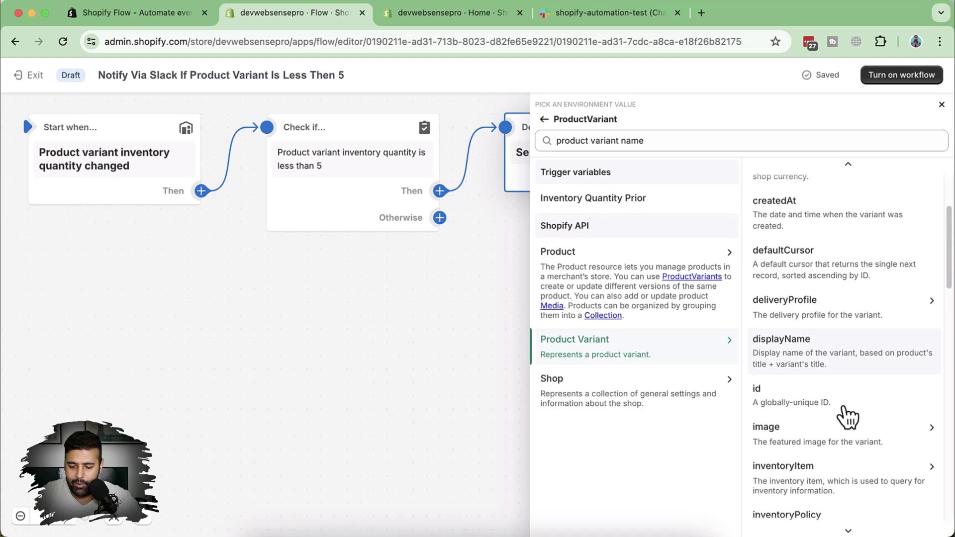
pyautogui.click(858, 376)
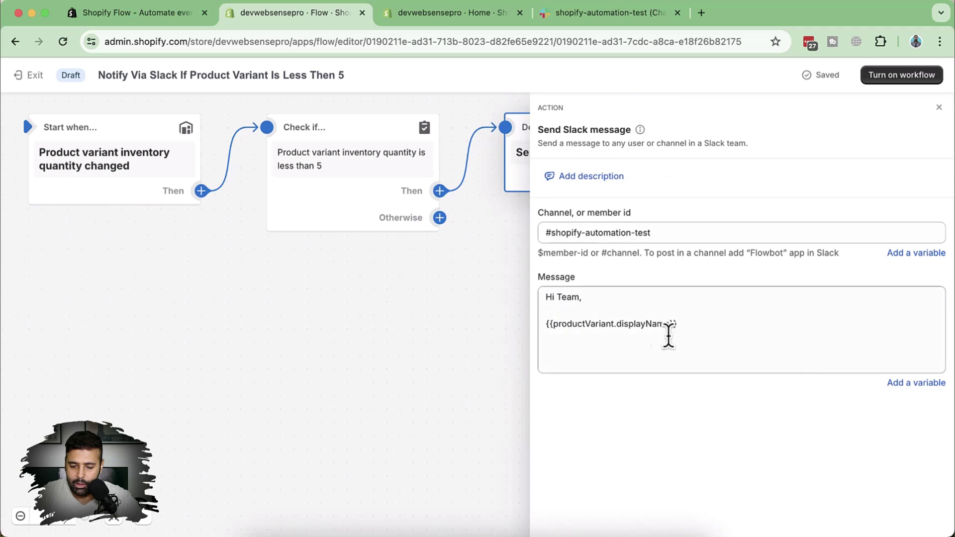
# Step: Wrap it as 'This … is low in stock.' and start a new line with 'Only'
pyautogui.click(614, 325)
pyautogui.write('This ')
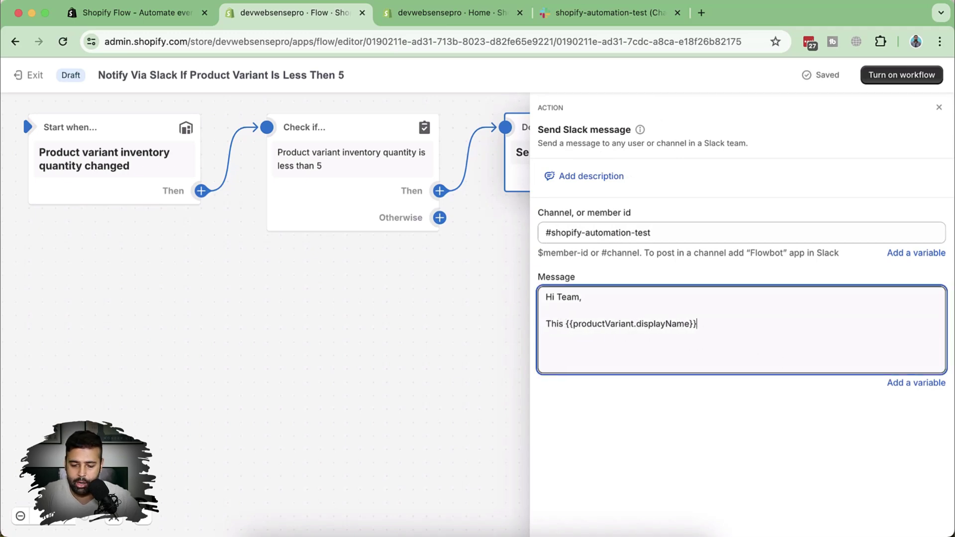
pyautogui.write(' s')
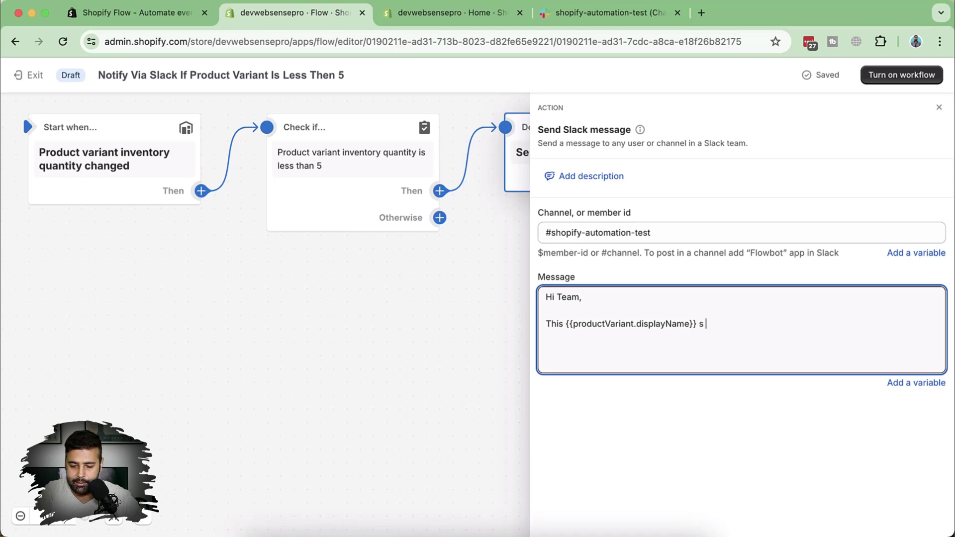
pyautogui.press('BackSpace')
pyautogui.write('is low in ')
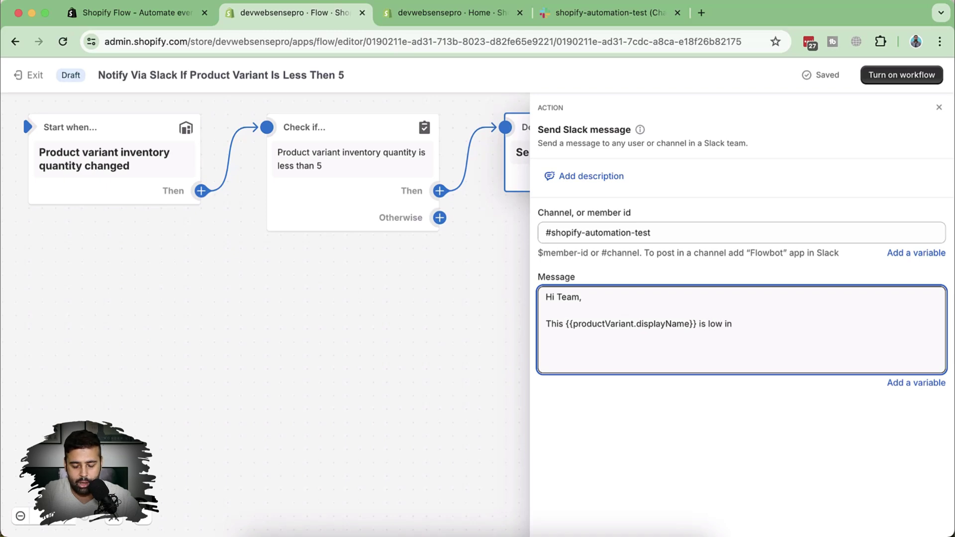
pyautogui.write('stock.')
pyautogui.press('Return')
pyautogui.press('Return')
pyautogui.write('Only')
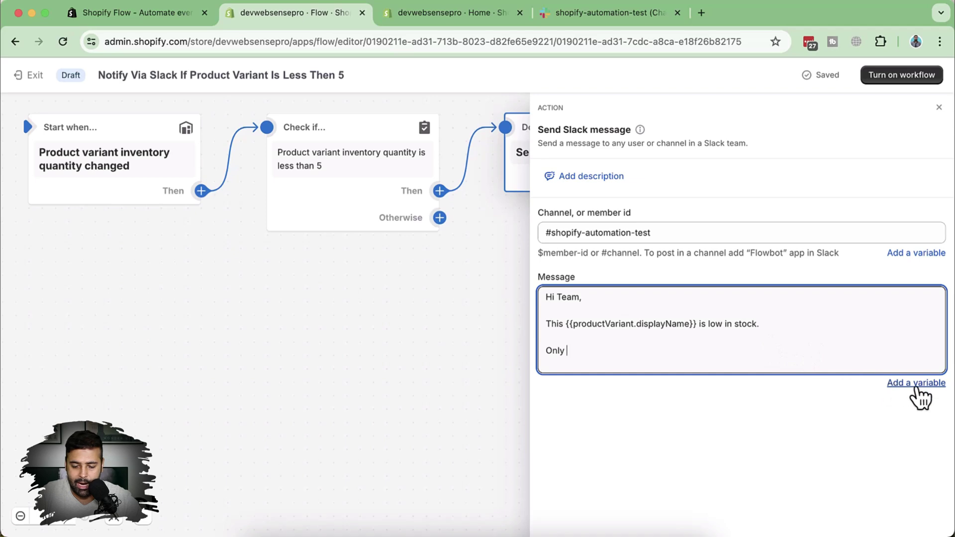
pyautogui.press('Escape')
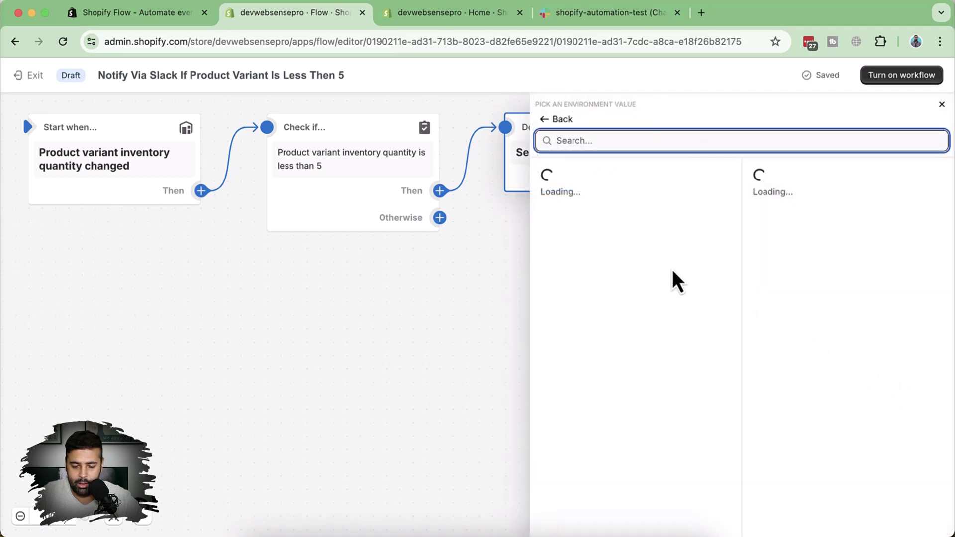
# Step: Add the inventoryQuantity variable followed by 'is left.', 'Please restock.' and 'Thanks!'
pyautogui.click(681, 350)
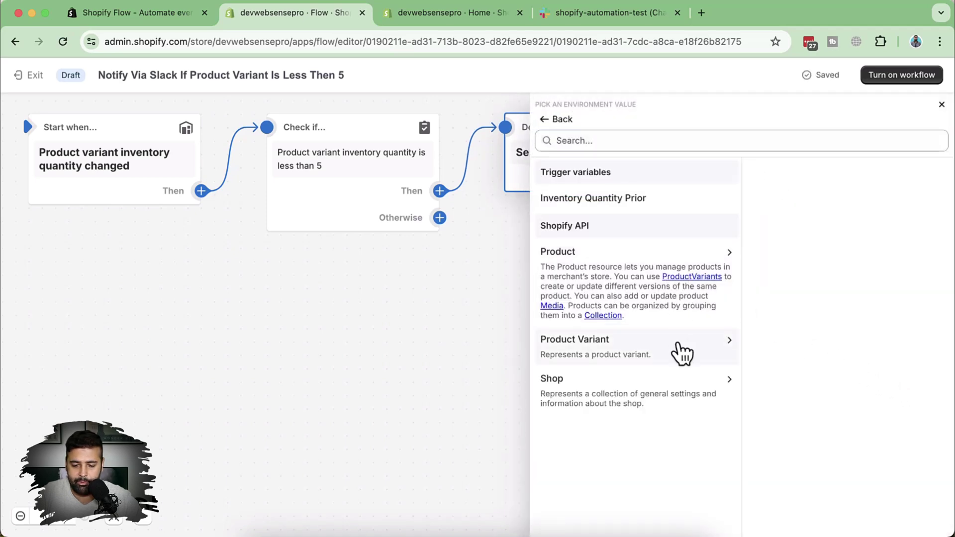
pyautogui.scroll(-5, 885, 288)
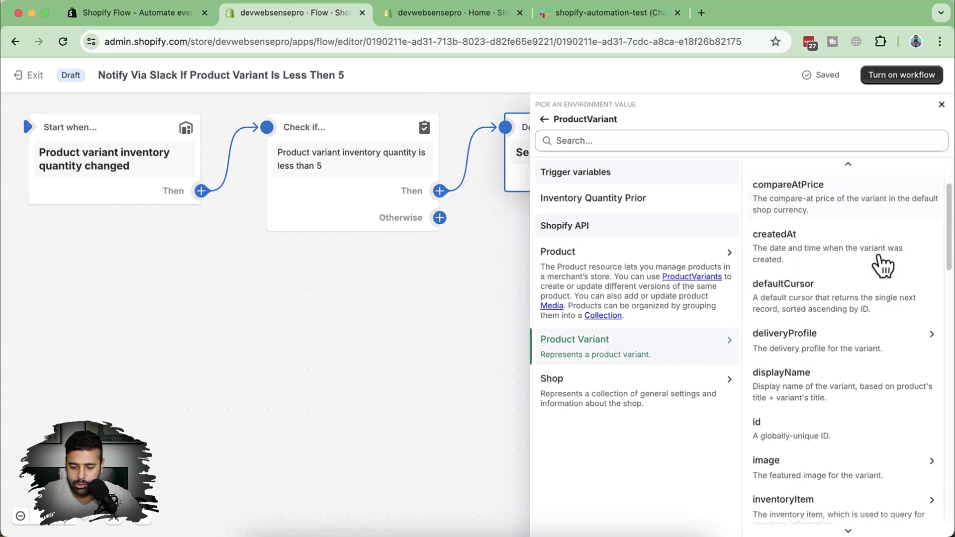
pyautogui.scroll(-3, 882, 265)
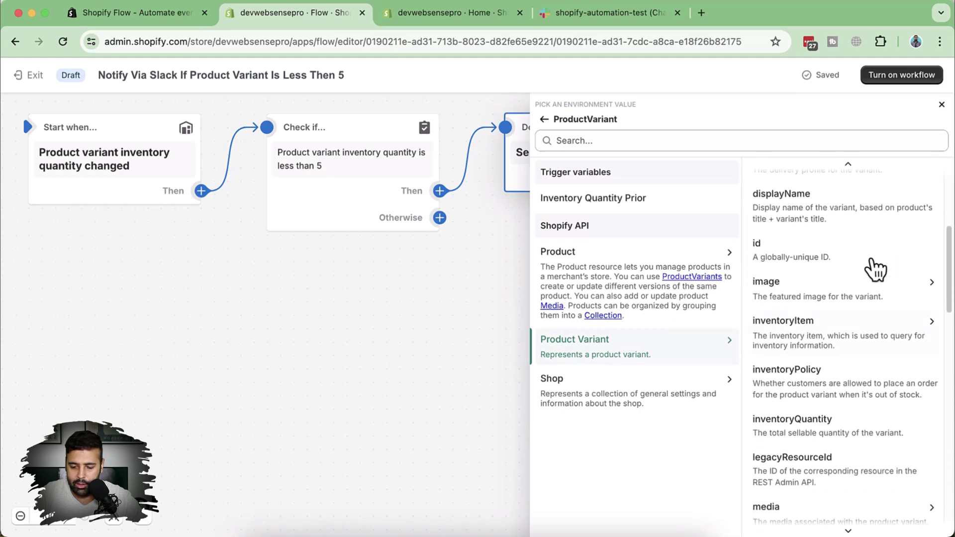
pyautogui.scroll(-2, 831, 293)
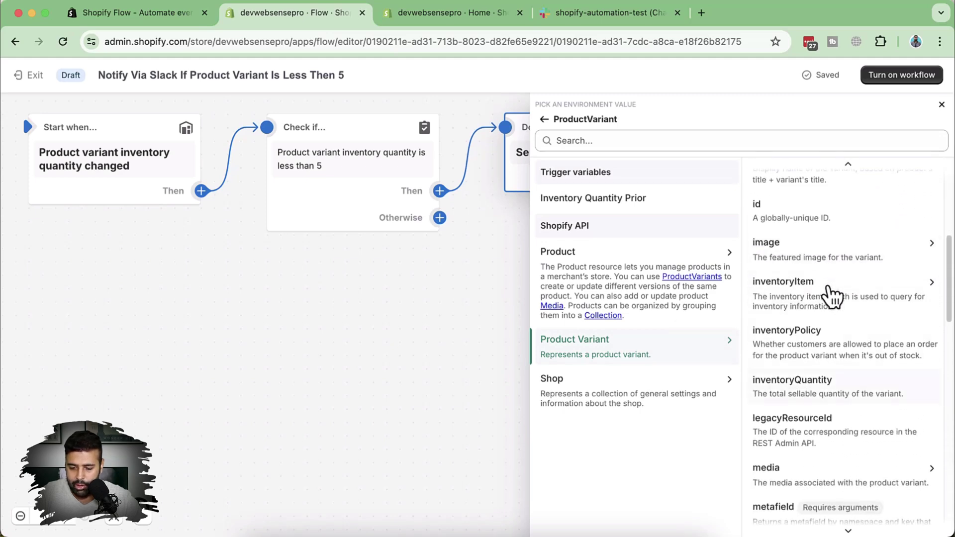
pyautogui.click(777, 403)
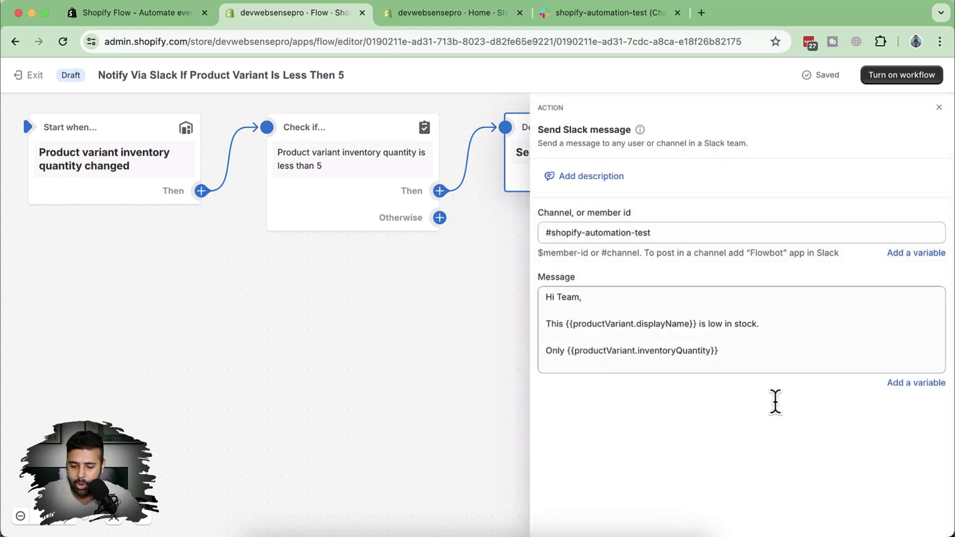
pyautogui.moveTo(566, 351); pyautogui.dragTo(725, 351)
pyautogui.click(731, 351)
pyautogui.write('is l')
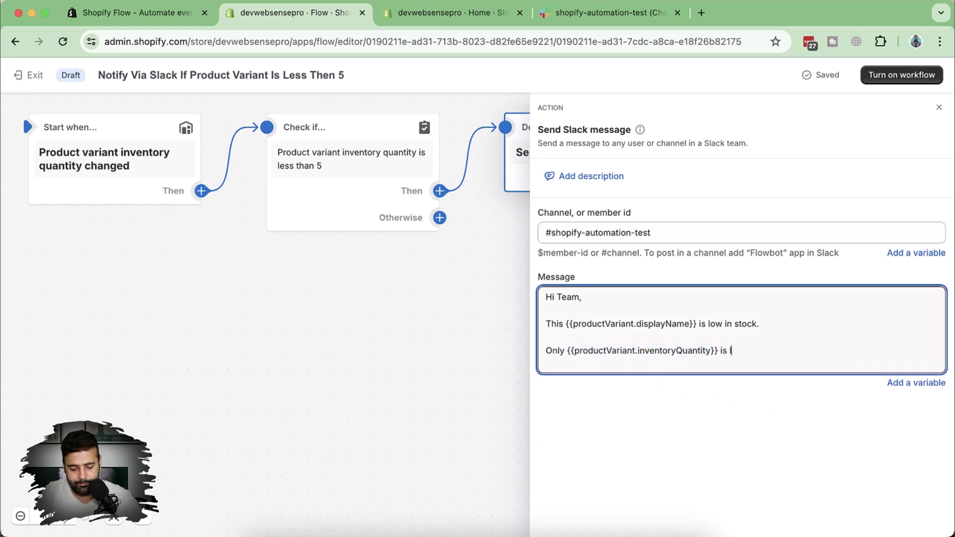
pyautogui.write('eft.')
pyautogui.press('Return')
pyautogui.press('Return')
pyautogui.write('Pl')
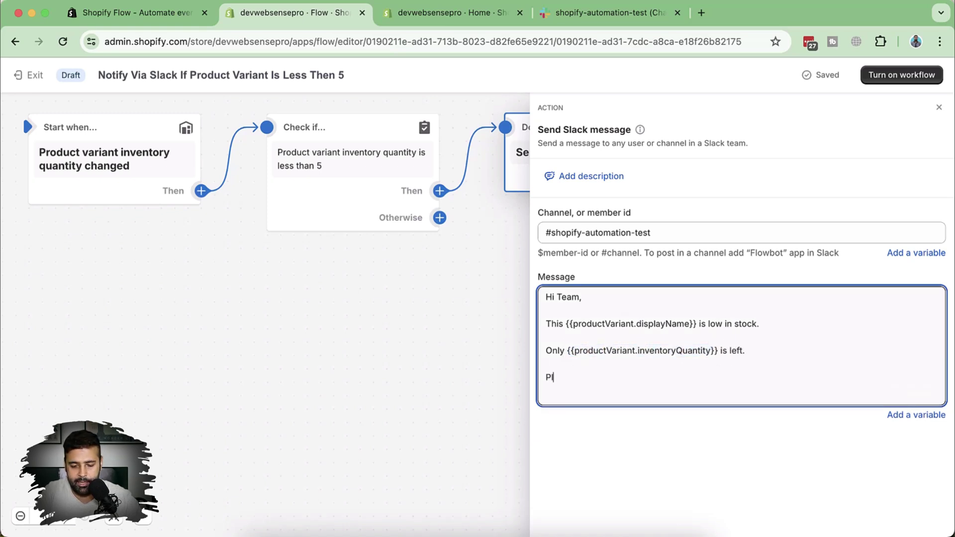
pyautogui.write('ease restock')
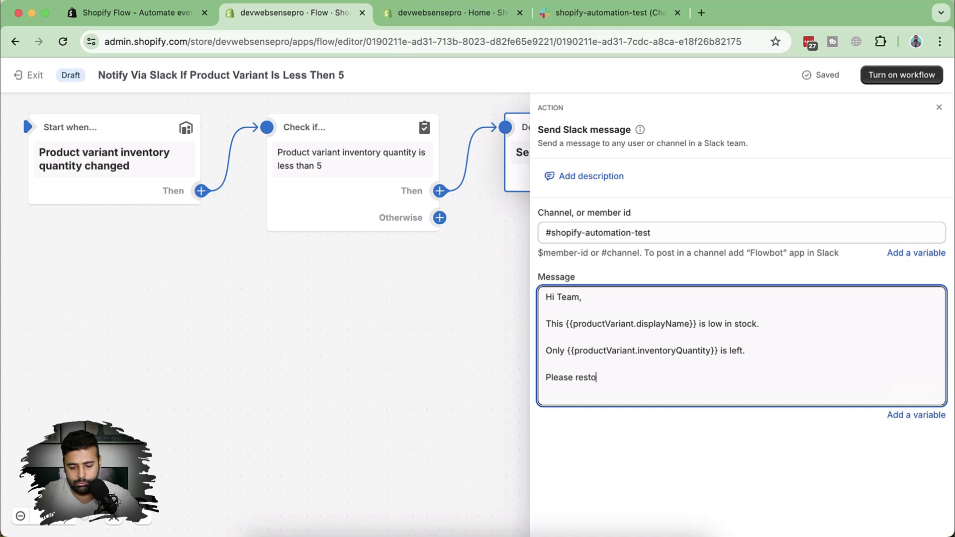
pyautogui.write('.')
pyautogui.press('Return')
pyautogui.press('Return')
pyautogui.write('Thanks!')
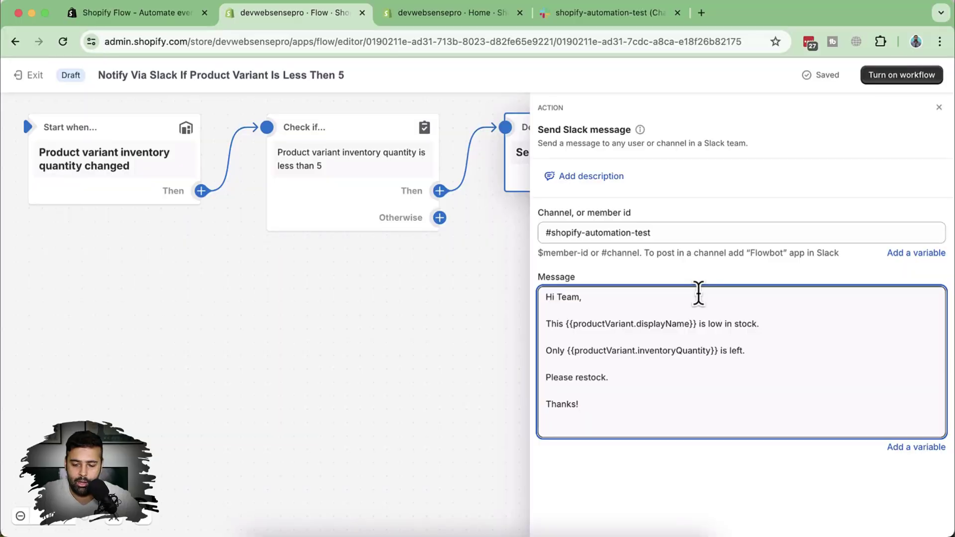
# Step: Turn on the workflow and confirm activation
pyautogui.click(902, 77)
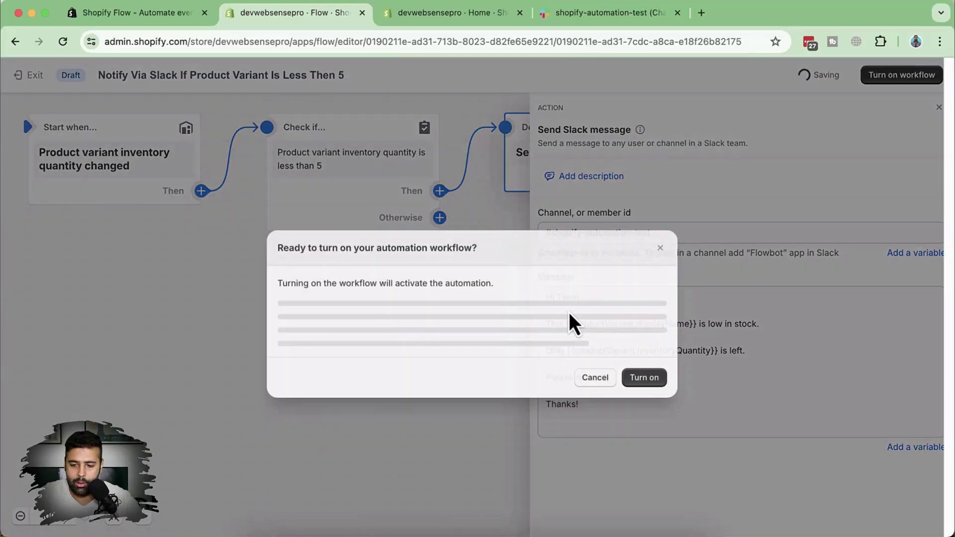
pyautogui.click(644, 332)
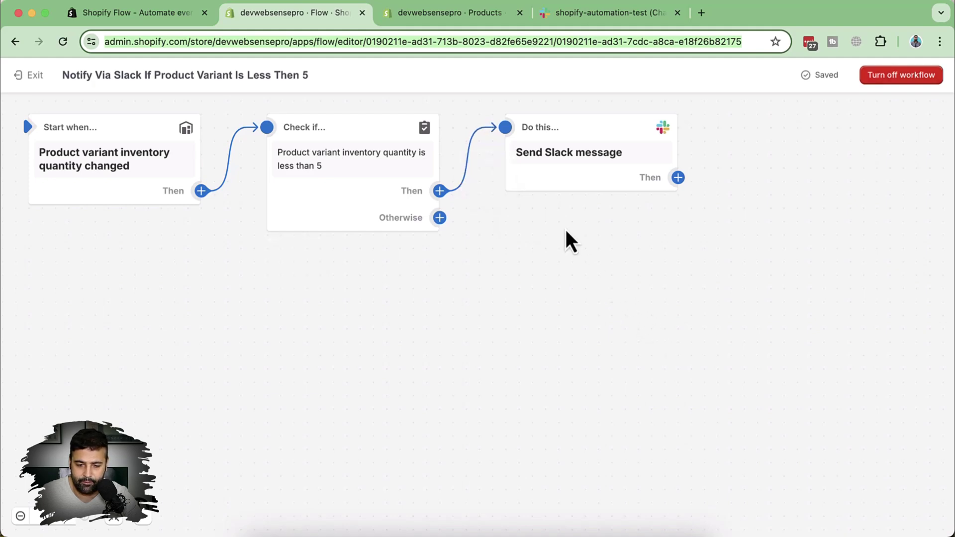
pyautogui.click(461, 19)
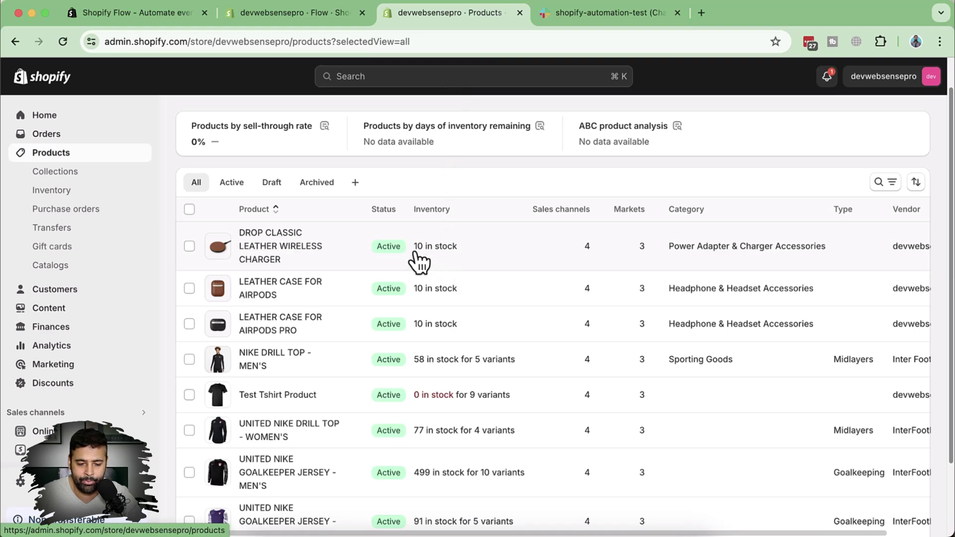
# Step: Check the Slack channel for a message, then return to the Products list
pyautogui.click(582, 22)
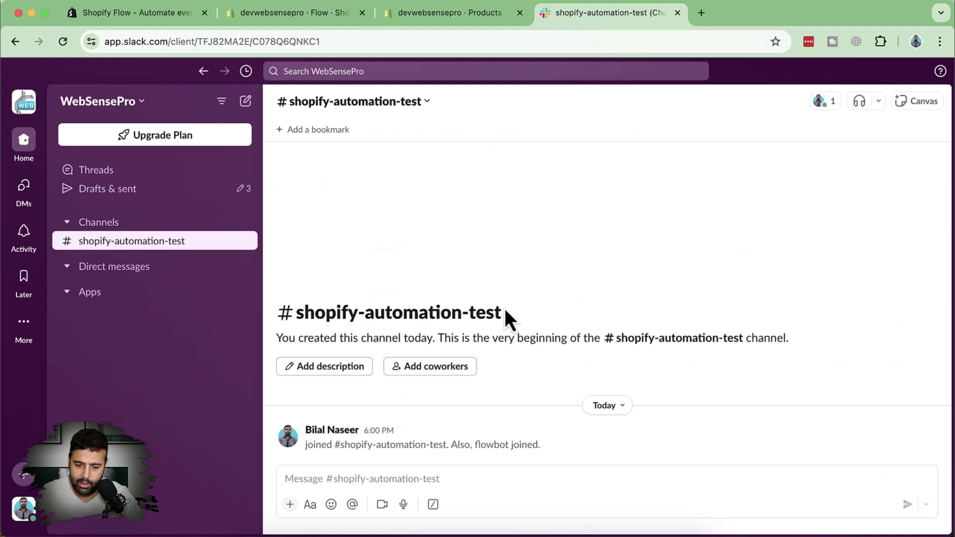
pyautogui.click(473, 20)
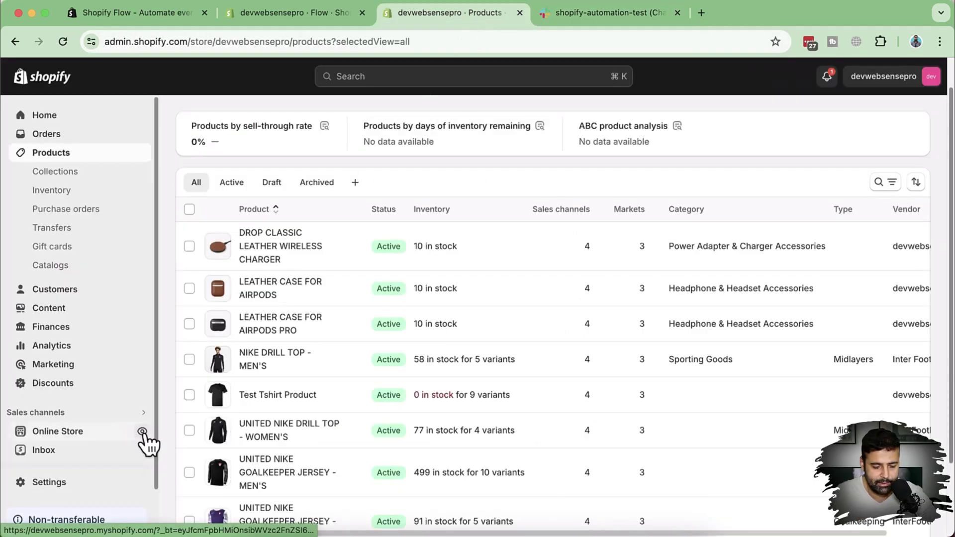
# Step: Open the online store preview alongside the admin product list
pyautogui.click(144, 436)
pyautogui.click(470, 15)
pyautogui.click(599, 15)
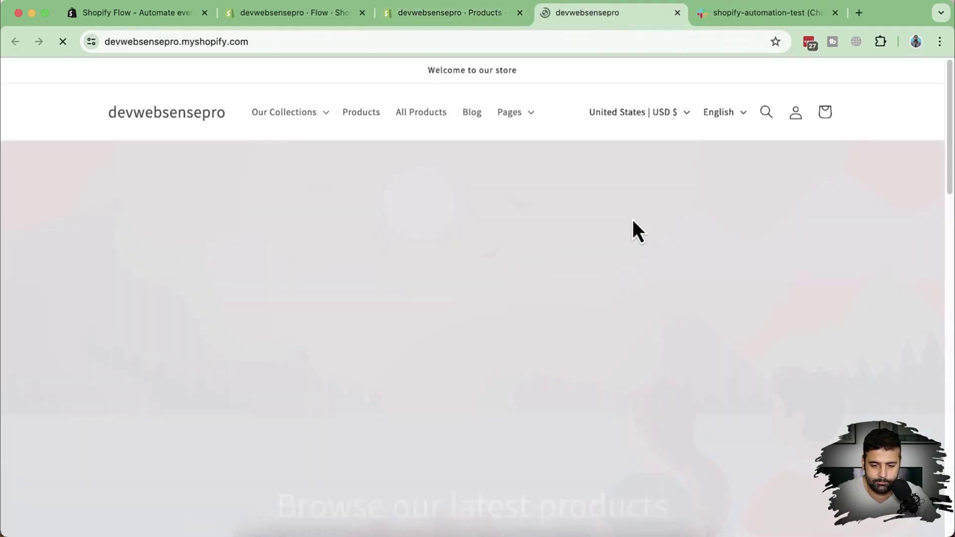
pyautogui.scroll(-10, 518, 134)
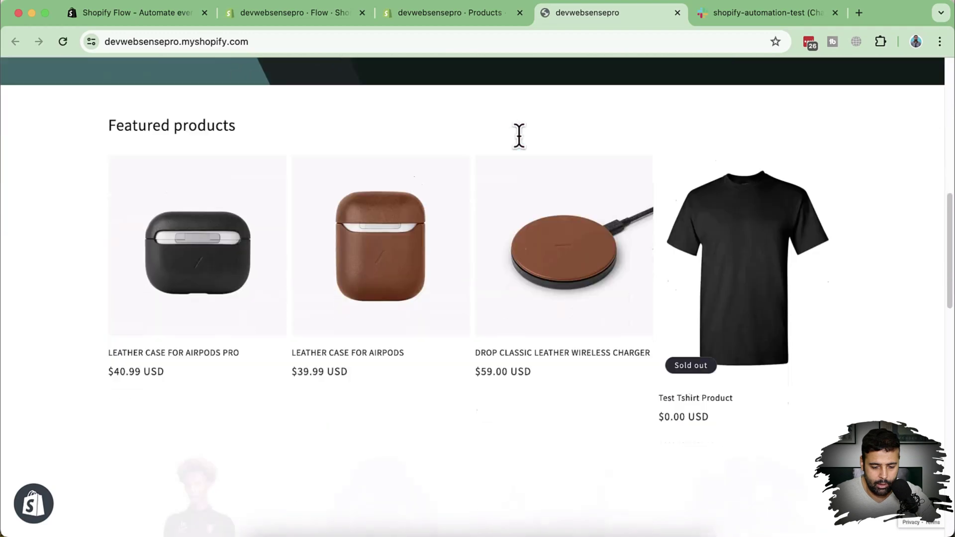
pyautogui.click(457, 23)
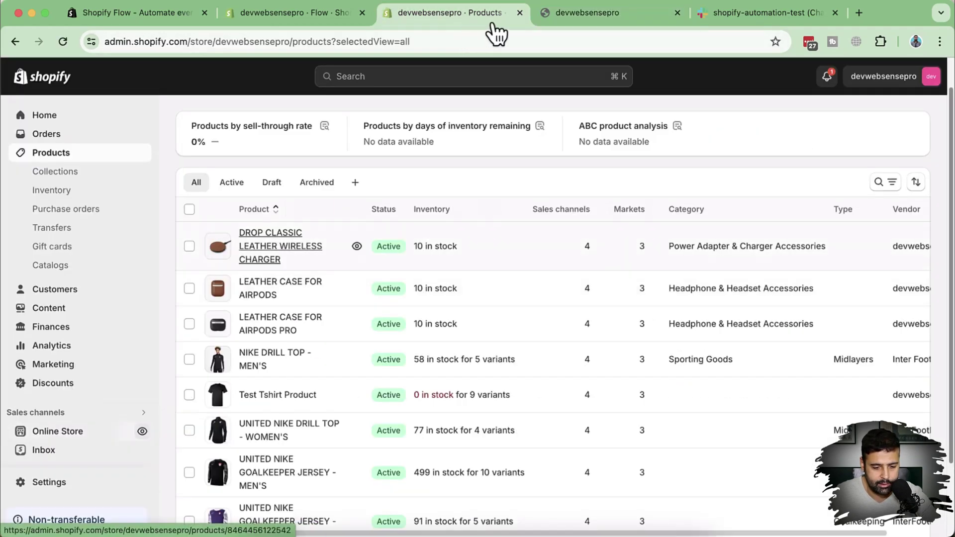
pyautogui.click(565, 22)
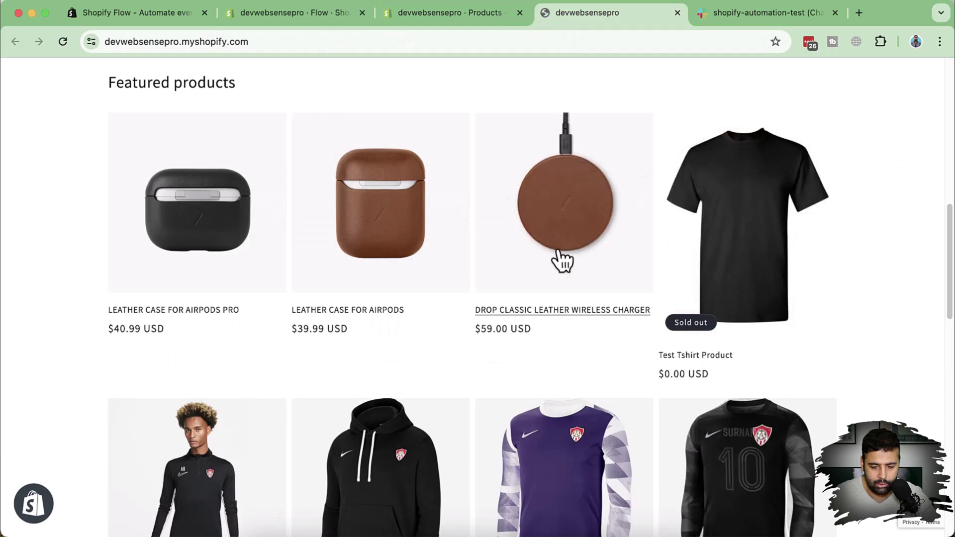
# Step: Add six DROP CLASSIC LEATHER WIRELESS CHARGER units to the cart and check out
pyautogui.click(572, 204)
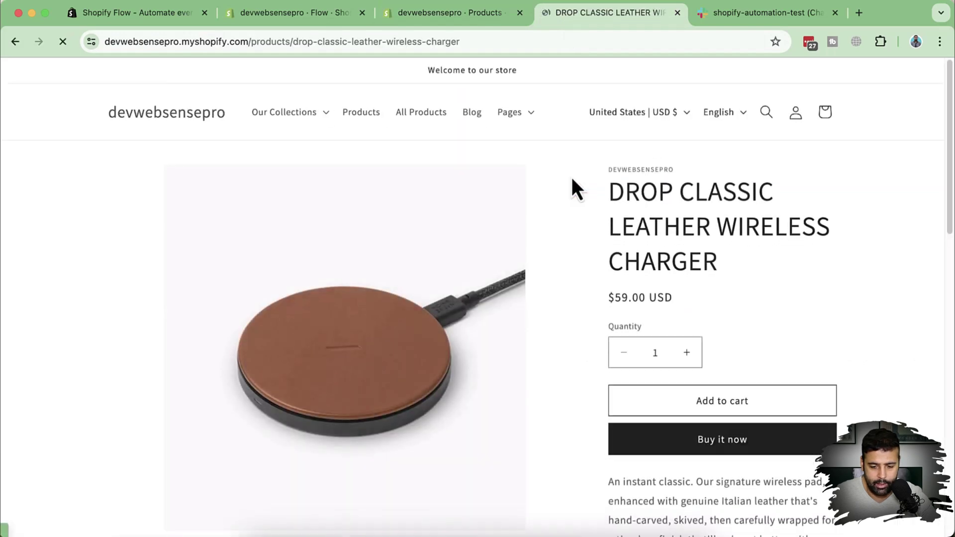
pyautogui.scroll(-2, 572, 188)
pyautogui.doubleClick(652, 302)
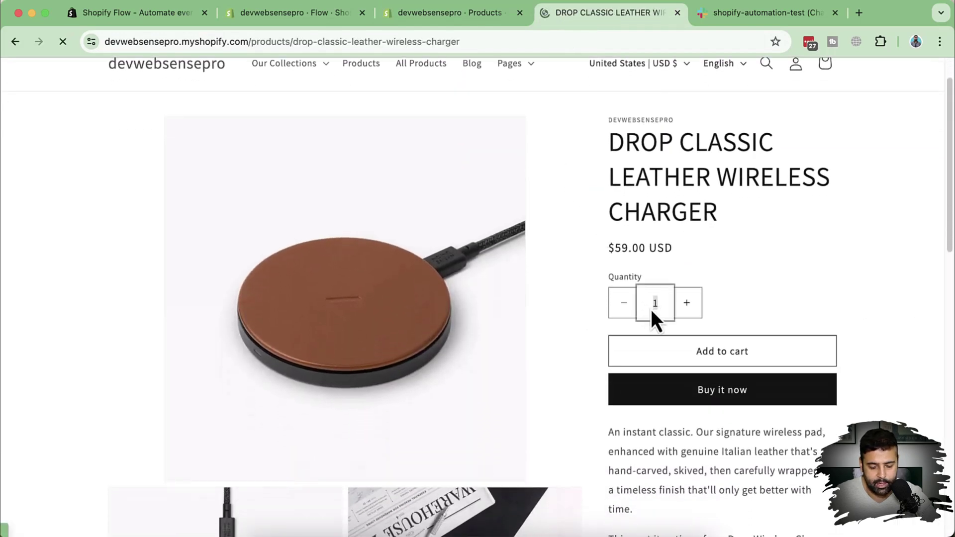
pyautogui.write('6')
pyautogui.click(732, 366)
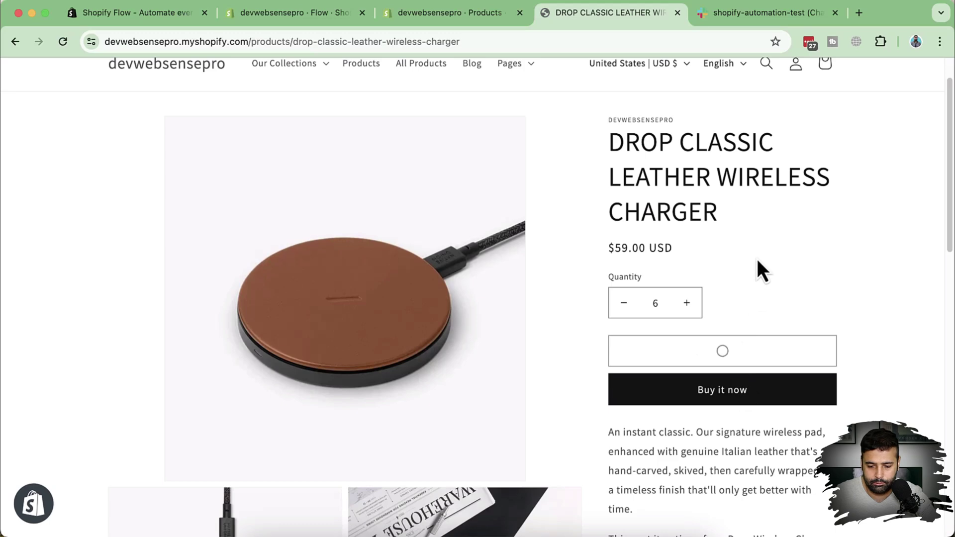
pyautogui.click(727, 300)
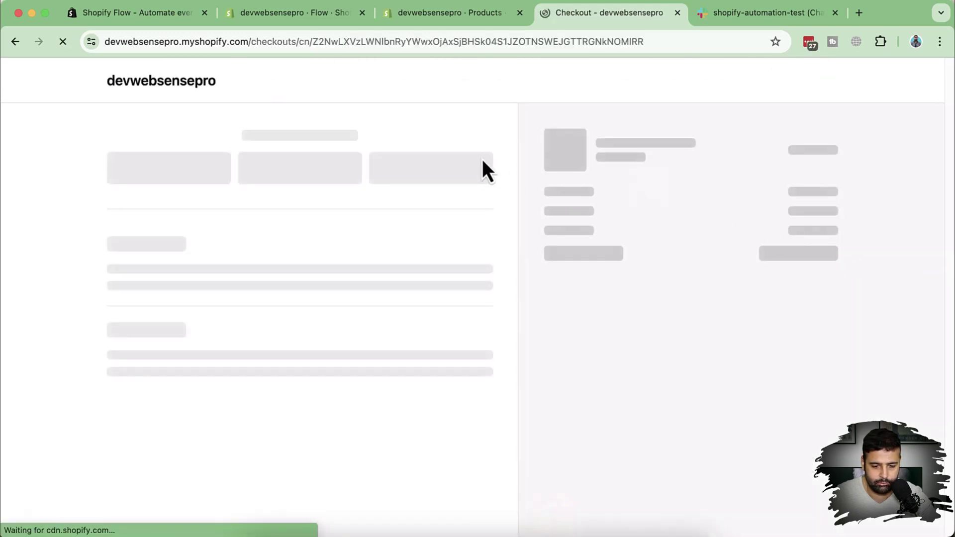
# Step: Fill in the contact e-mail and shipping address with city, state and ZIP code
pyautogui.click(482, 154)
pyautogui.write('testor')
pyautogui.click(474, 148)
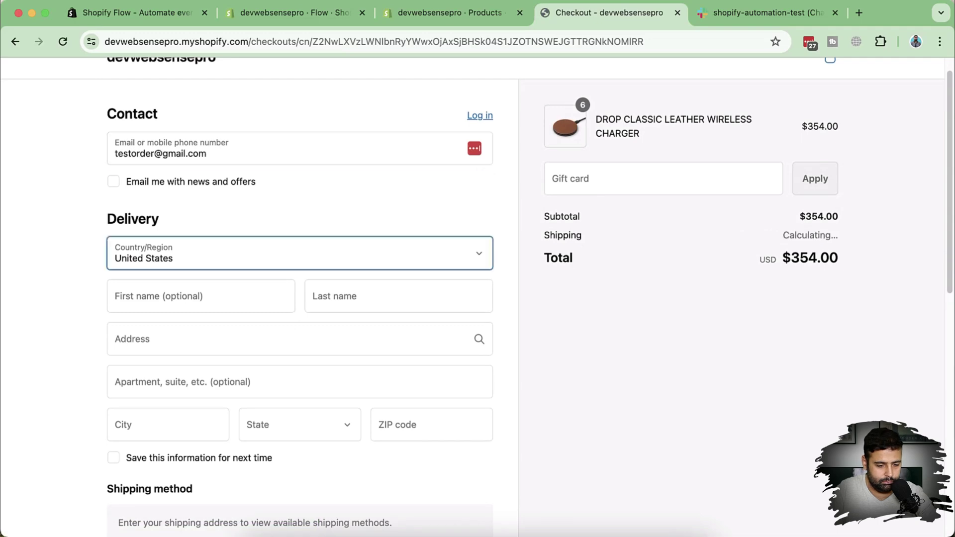
pyautogui.write('New York')
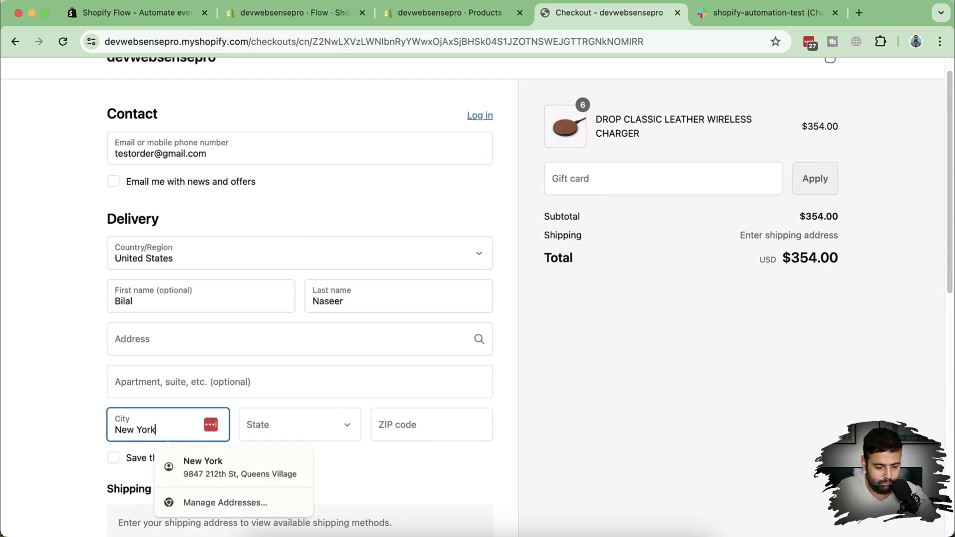
pyautogui.press('Tab')
pyautogui.press('n')
pyautogui.press('space')
pyautogui.scroll(-2, 315, 401)
pyautogui.click(278, 394)
pyautogui.scroll(-5, 348, 299)
pyautogui.click(426, 186)
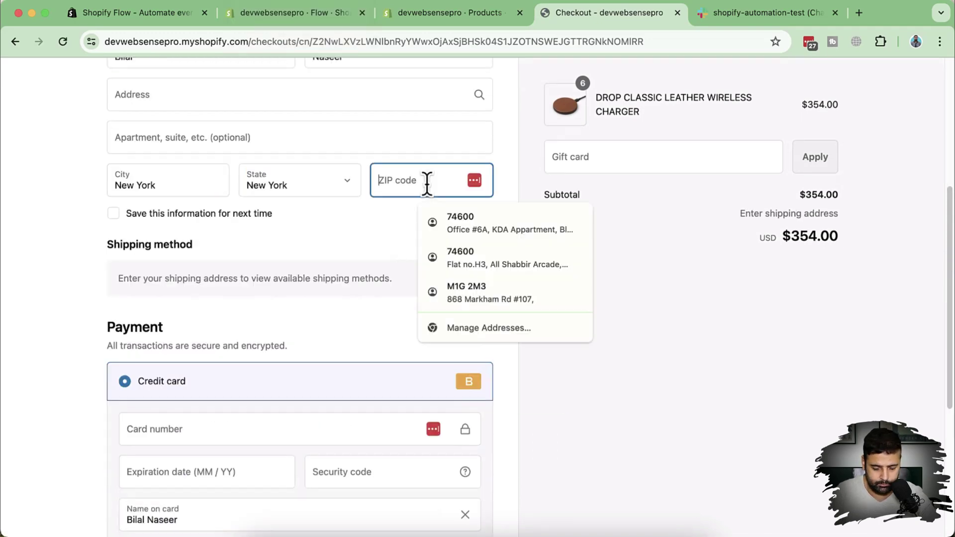
pyautogui.write('02001')
# Step: Look up a valid New York ZIP code in a new tab and correct the checkout ZIP
pyautogui.press('super+t')
pyautogui.write('new york zip code')
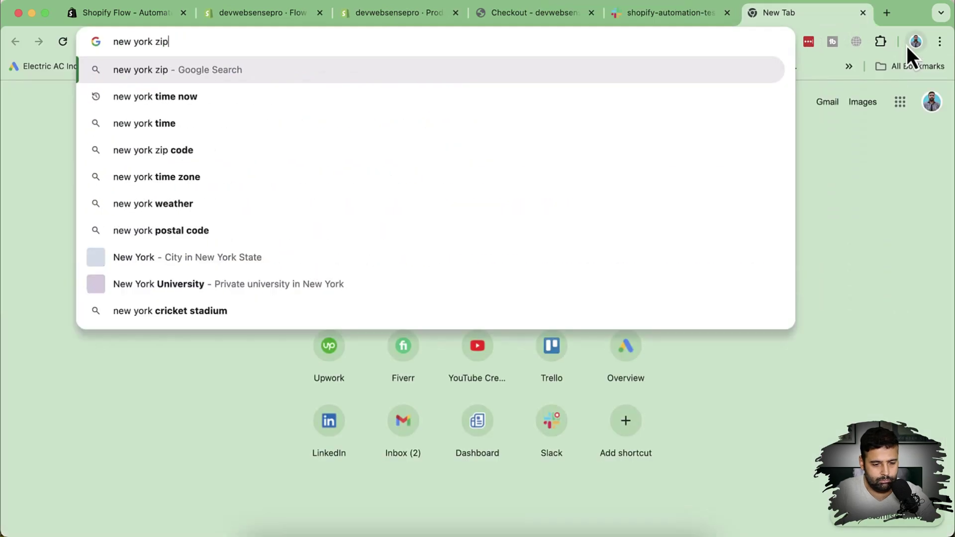
pyautogui.press('Return')
pyautogui.click(534, 13)
pyautogui.doubleClick(392, 185)
pyautogui.write('10001')
pyautogui.scroll(-3, 445, 208)
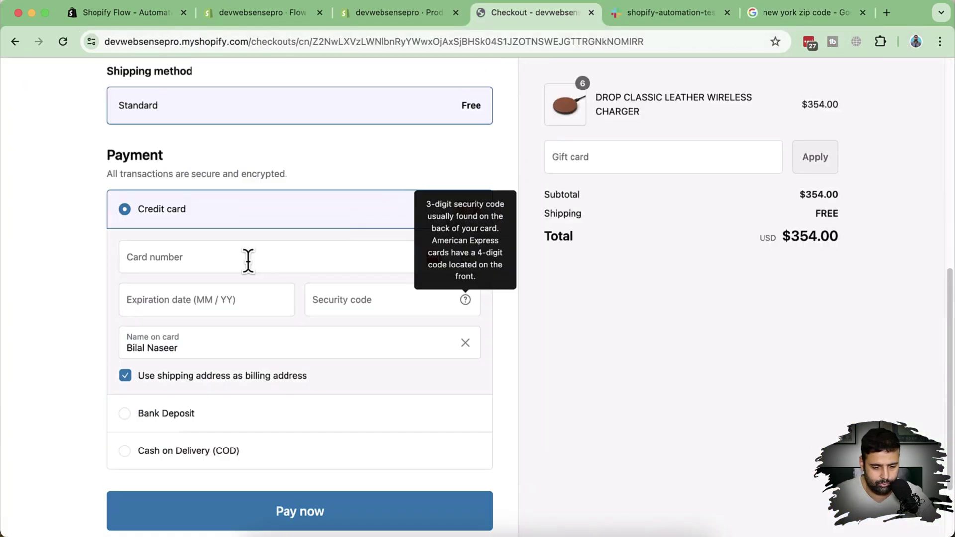
# Step: Enter the card number and expiration details, then submit the checkout form
pyautogui.click(247, 260)
pyautogui.write('123')
pyautogui.click(232, 312)
pyautogui.write('1224')
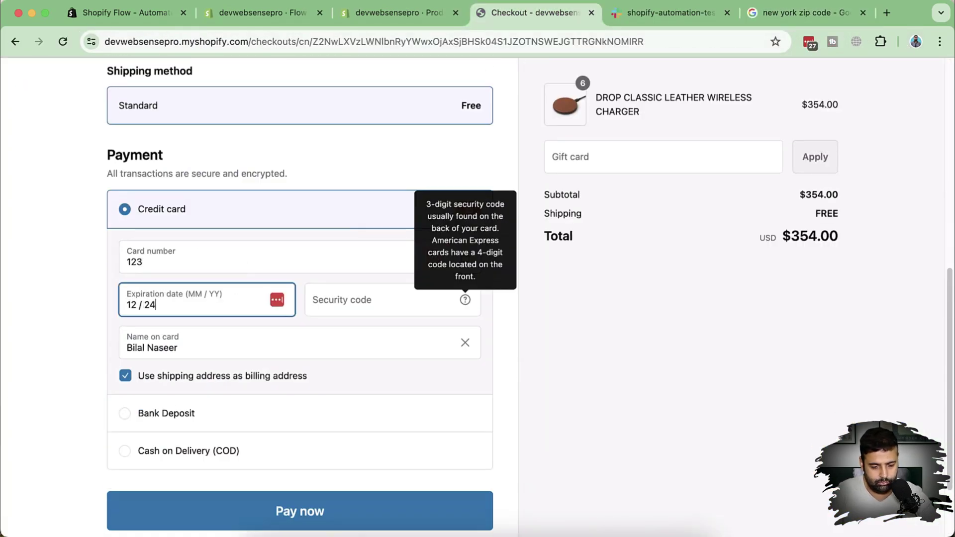
pyautogui.write('123')
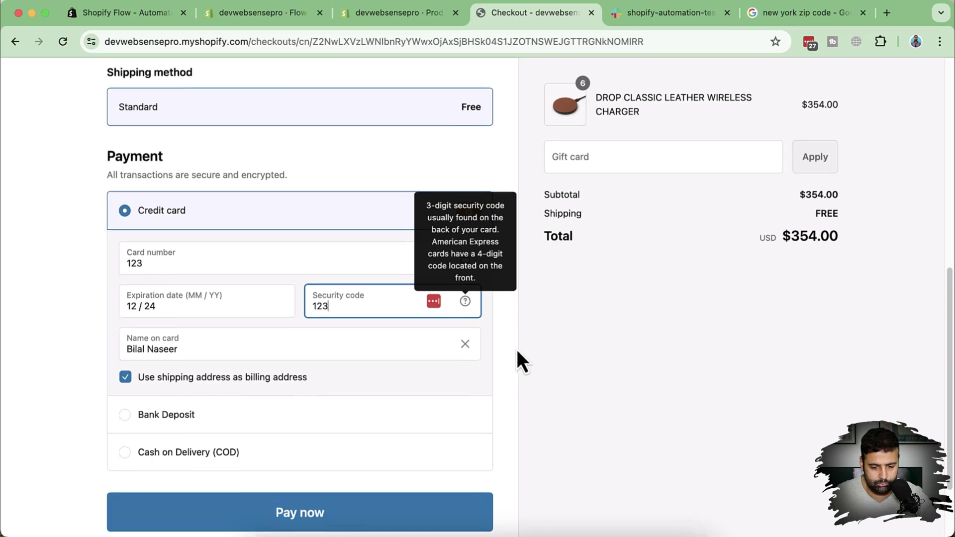
pyautogui.scroll(5, 516, 348)
pyautogui.scroll(-6, 504, 326)
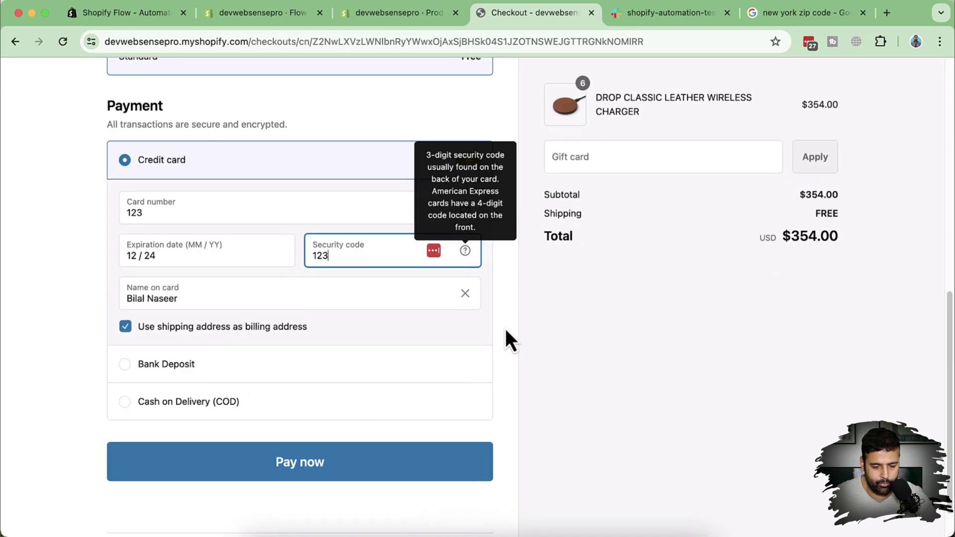
pyautogui.scroll(10, 513, 301)
pyautogui.scroll(-11, 512, 301)
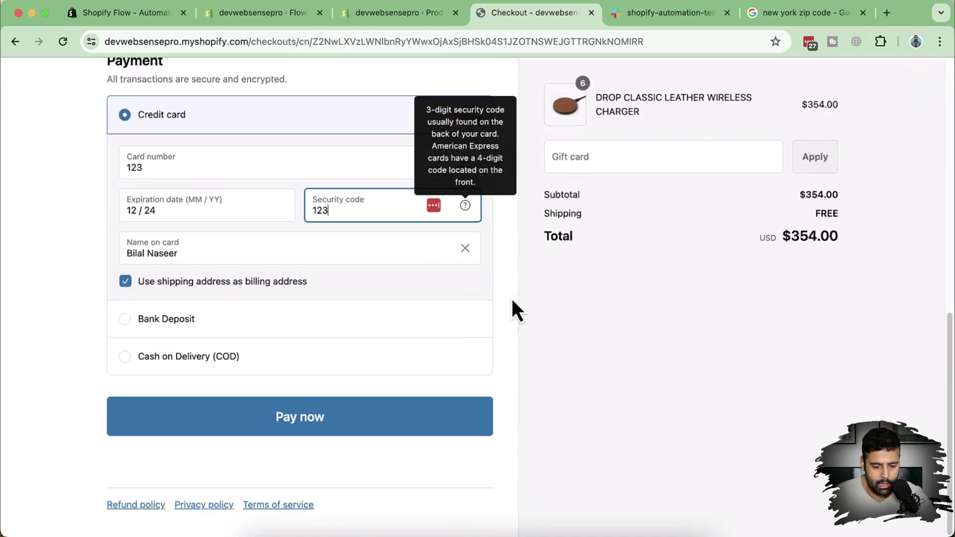
pyautogui.press('Return')
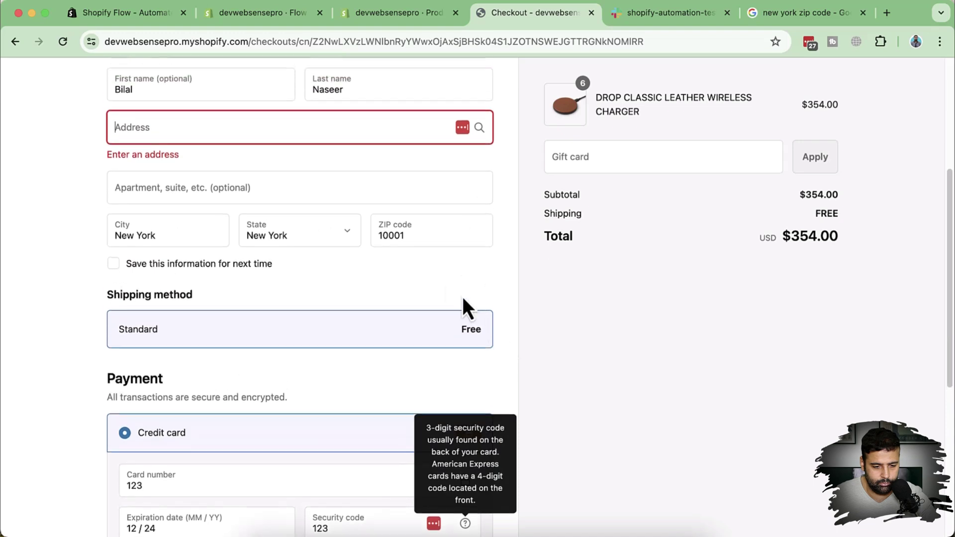
# Step: Change the card number to the test value and pay to place the $354.00 order
pyautogui.write('testing')
pyautogui.scroll(-5, 370, 489)
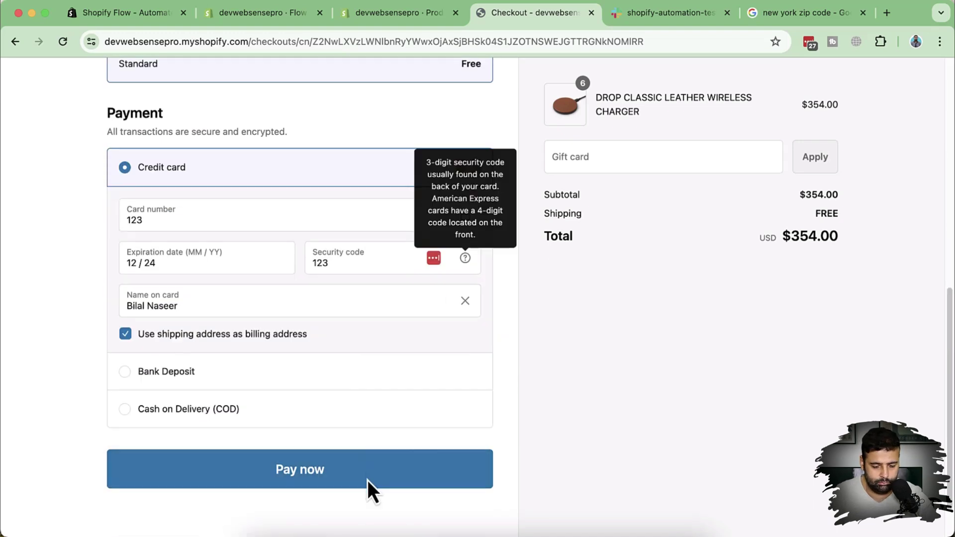
pyautogui.click(370, 490)
pyautogui.press('BackSpace')
pyautogui.press('BackSpace')
pyautogui.press('Return')
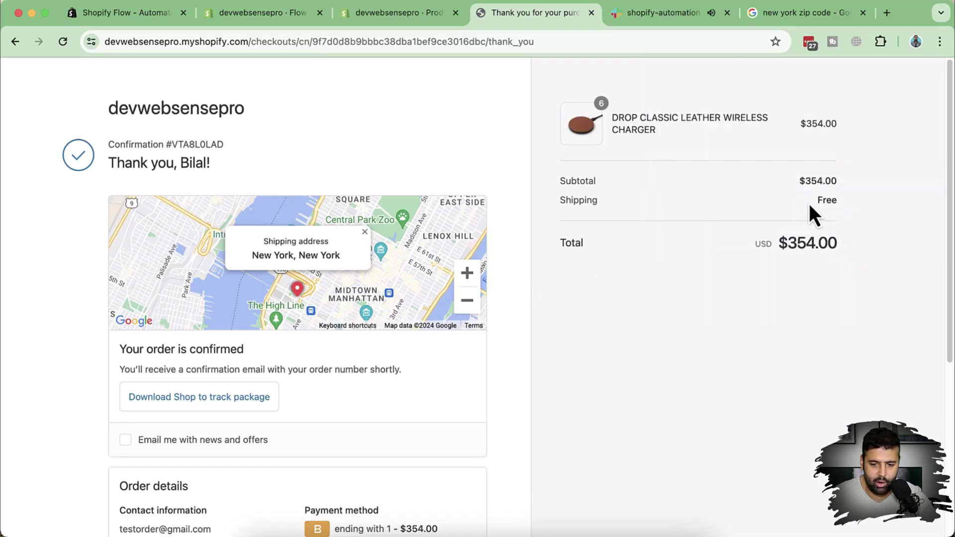
# Step: Switch to Slack's #shopify-automation-test channel to view flowbot's low-stock alert
pyautogui.click(628, 24)
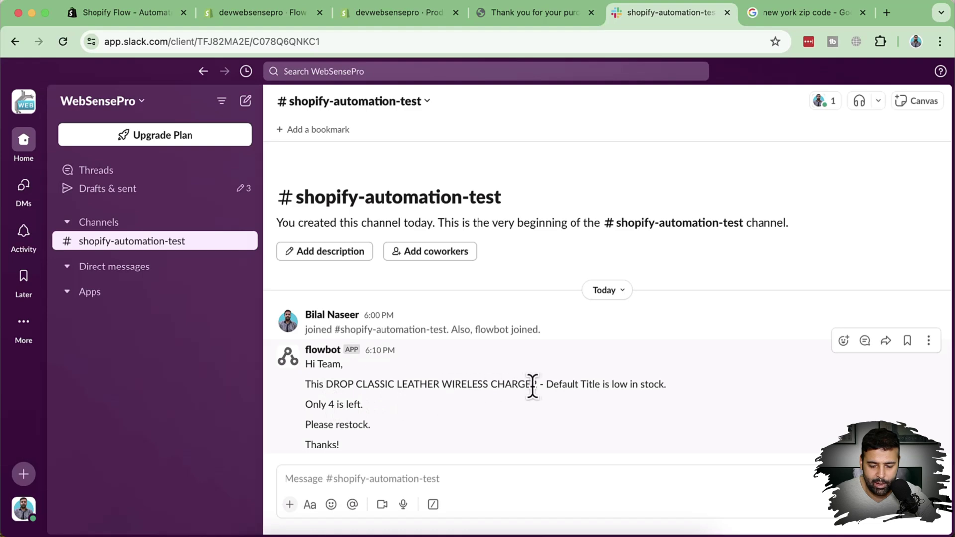
# Step: Highlight the product name, Default Title variant and restock line in flowbot's message, then return to Shopify Products
pyautogui.moveTo(538, 386); pyautogui.dragTo(351, 388)
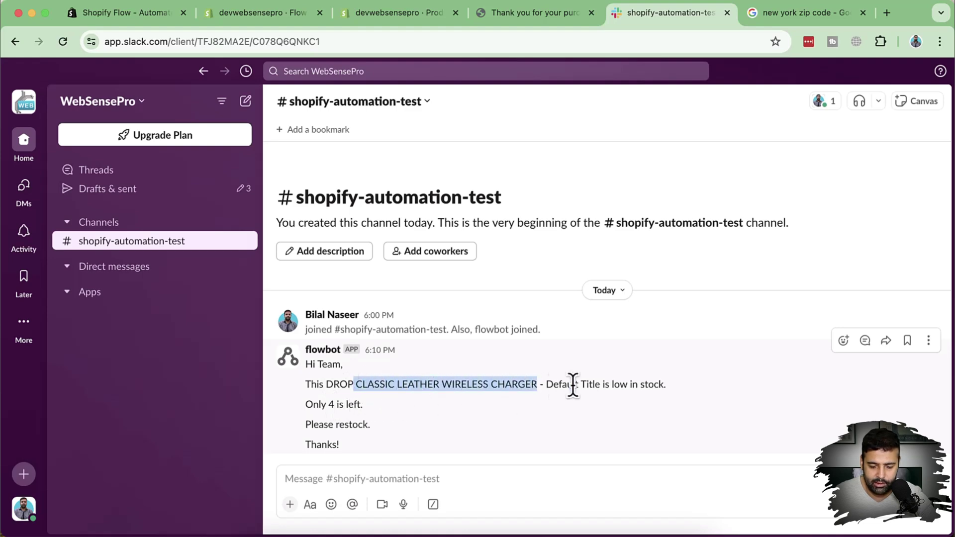
pyautogui.moveTo(599, 386); pyautogui.dragTo(548, 386)
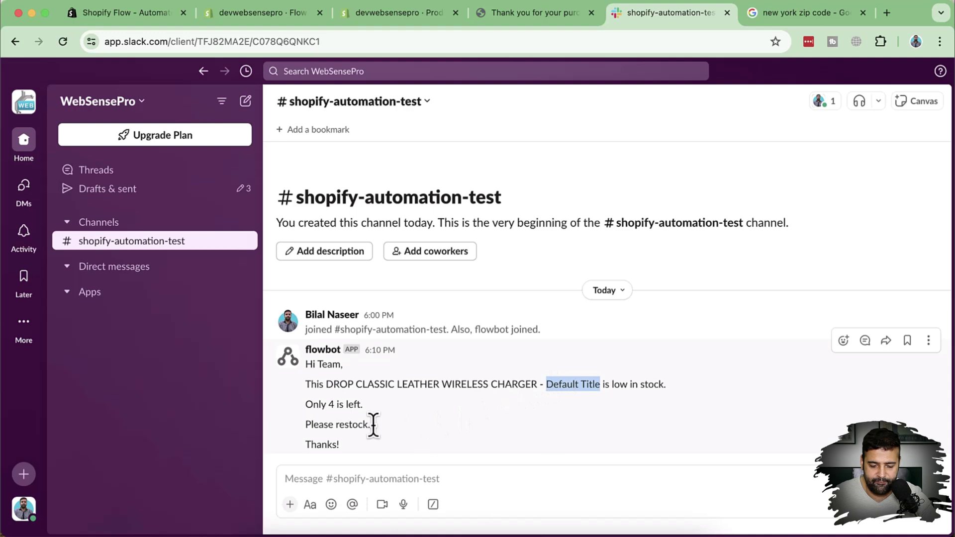
pyautogui.moveTo(374, 427); pyautogui.dragTo(312, 425)
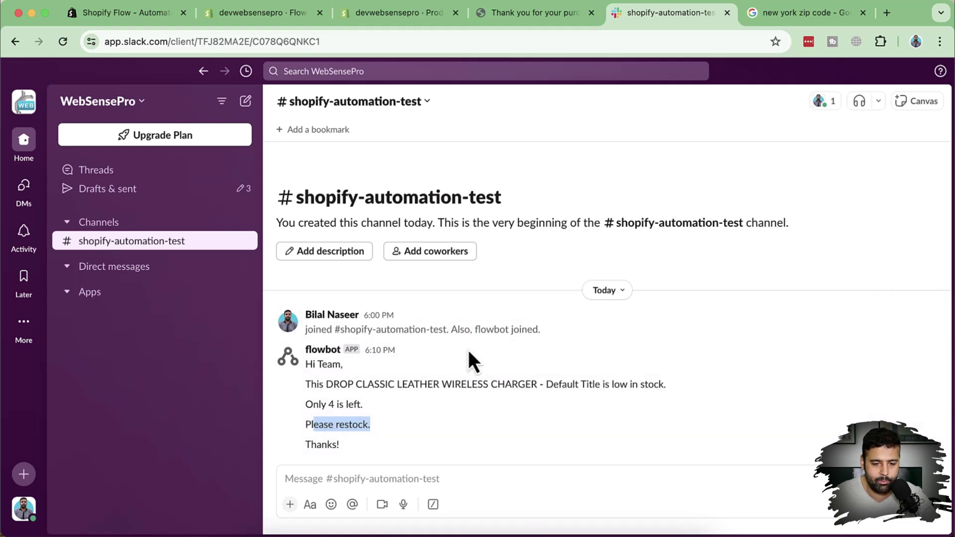
pyautogui.click(398, 20)
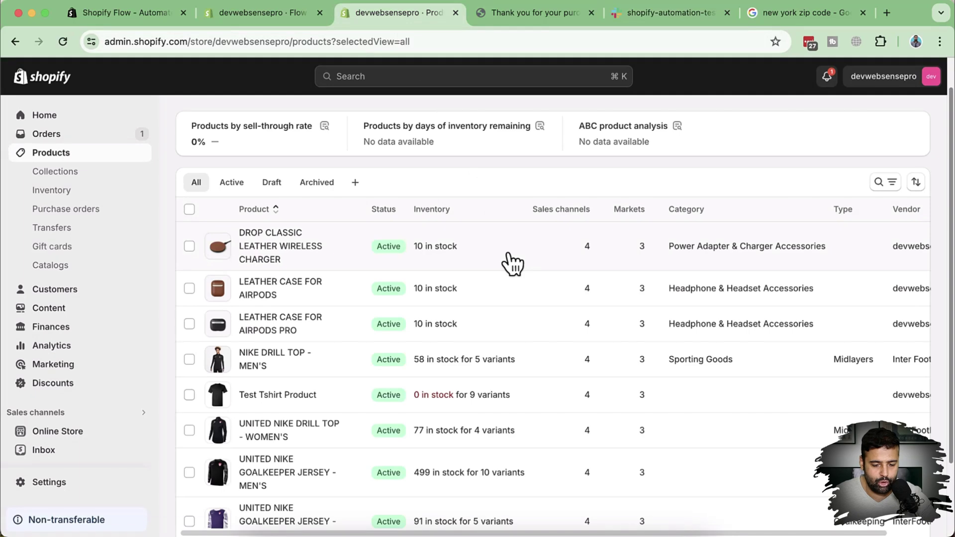
# Step: Reload the Products list to see the charger at 4 in stock, then return to the Flow editor
pyautogui.press('super+r')
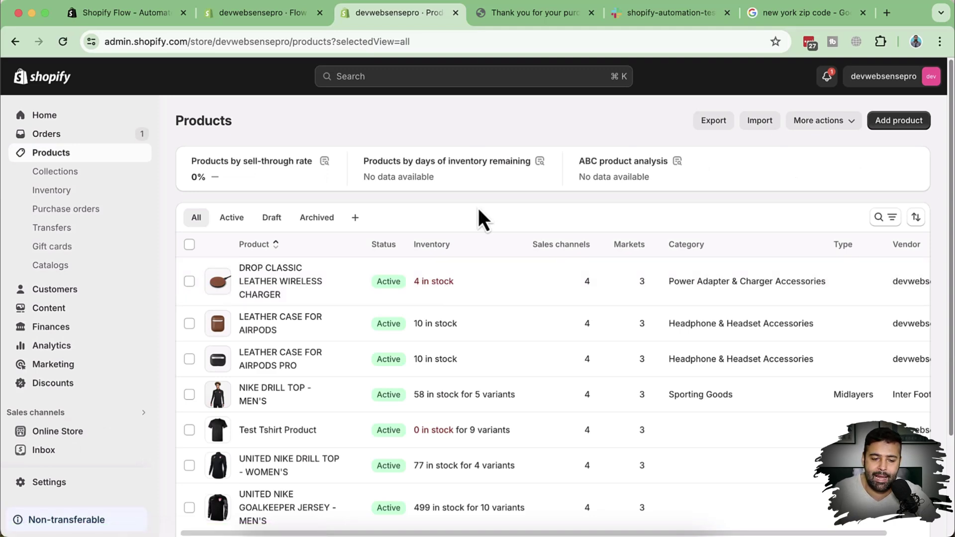
pyautogui.click(285, 26)
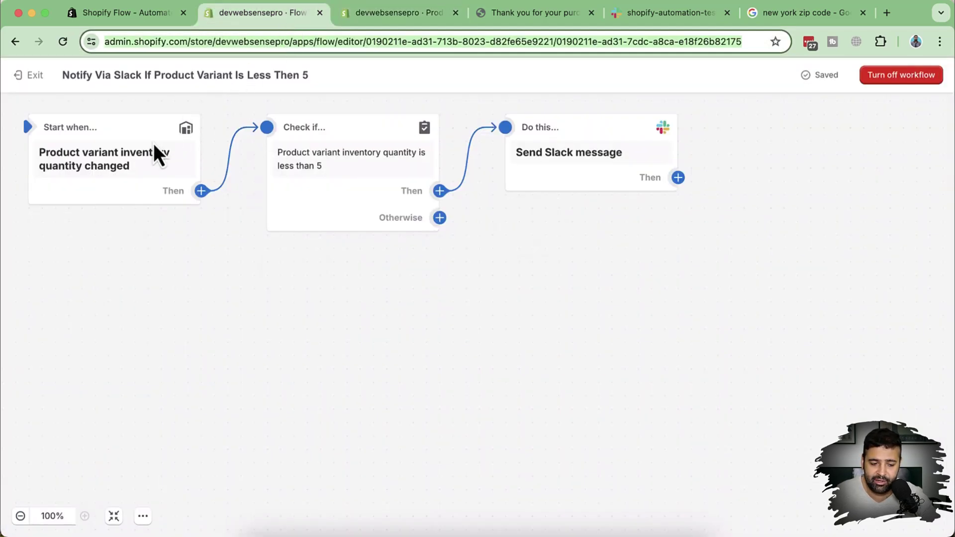
# Step: Add a condition after the trigger, review the inventory check, then delete the empty condition
pyautogui.moveTo(154, 145)
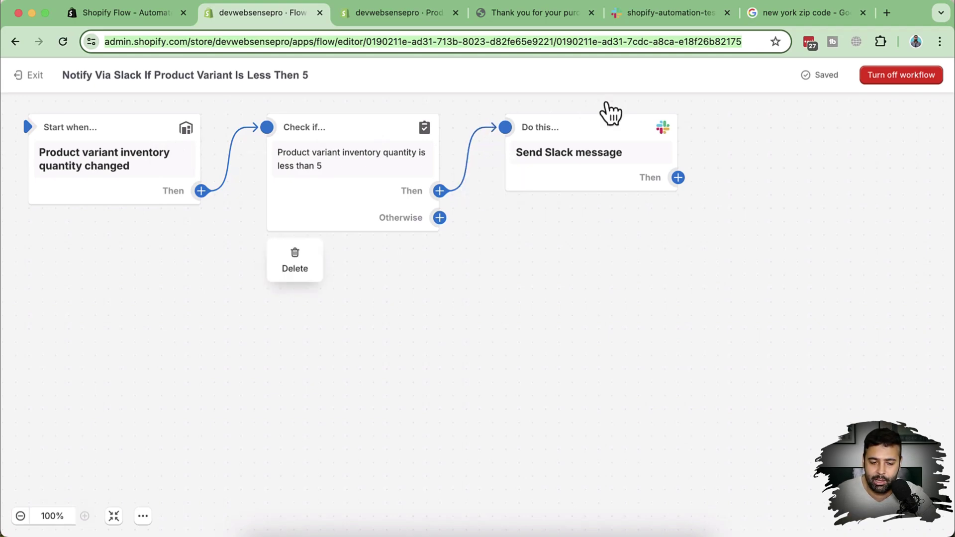
pyautogui.click(202, 192)
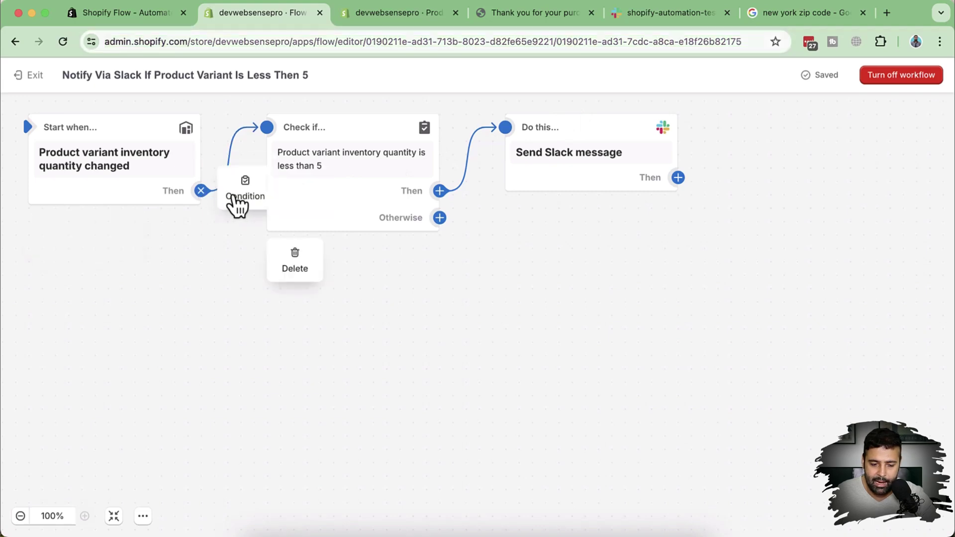
pyautogui.click(246, 196)
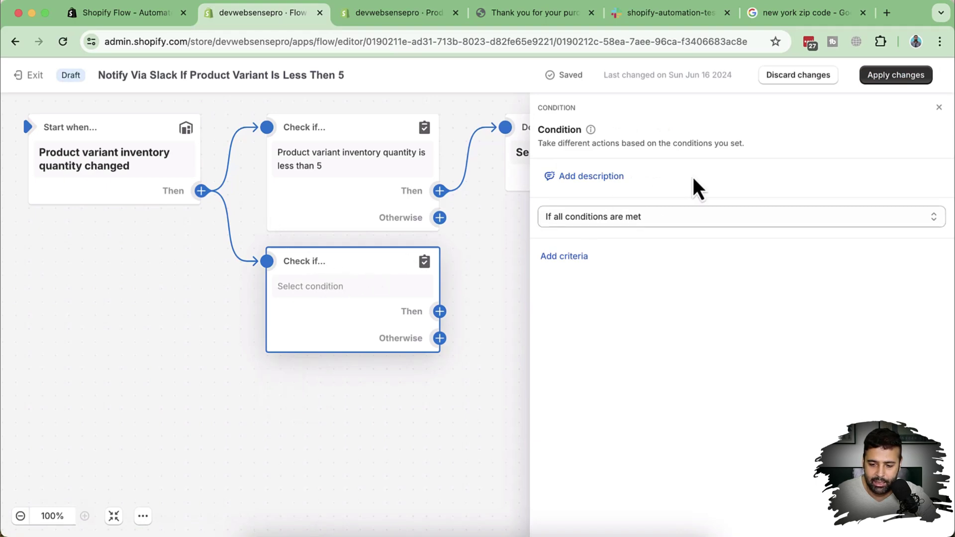
pyautogui.click(939, 108)
pyautogui.click(330, 171)
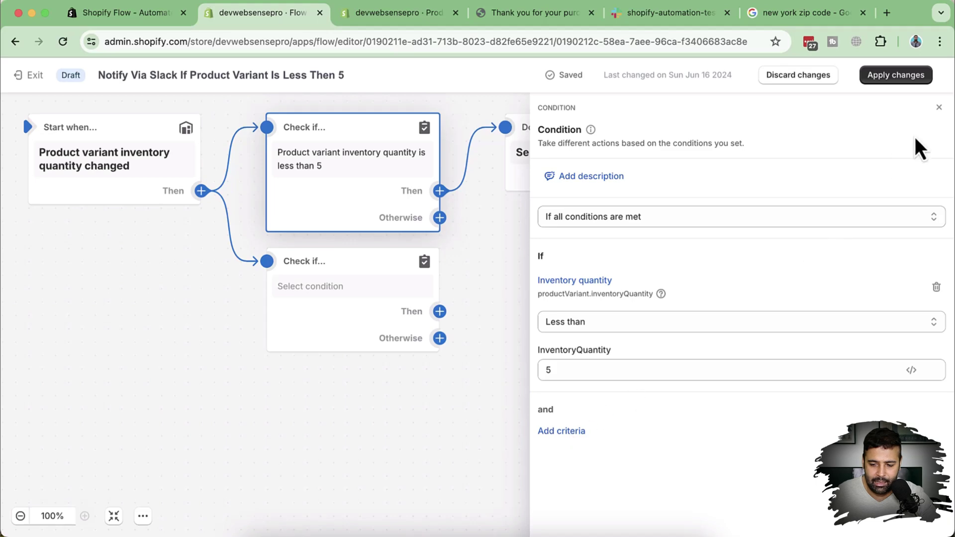
pyautogui.click(939, 108)
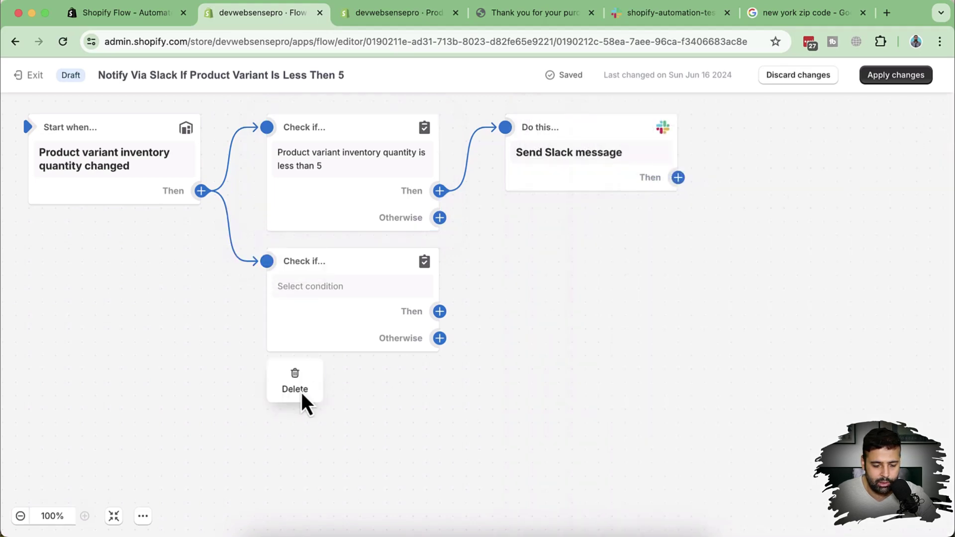
pyautogui.click(295, 380)
pyautogui.click(657, 335)
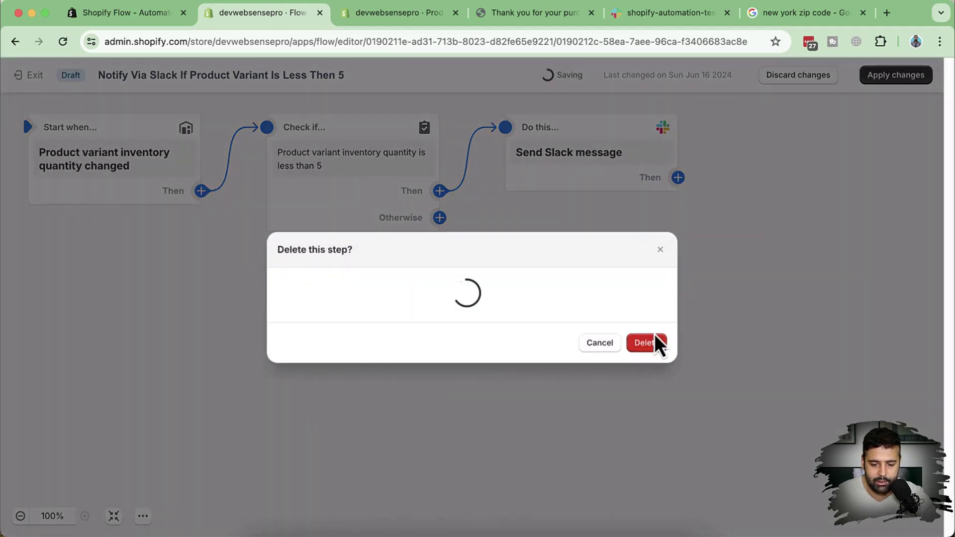
pyautogui.moveTo(570, 199)
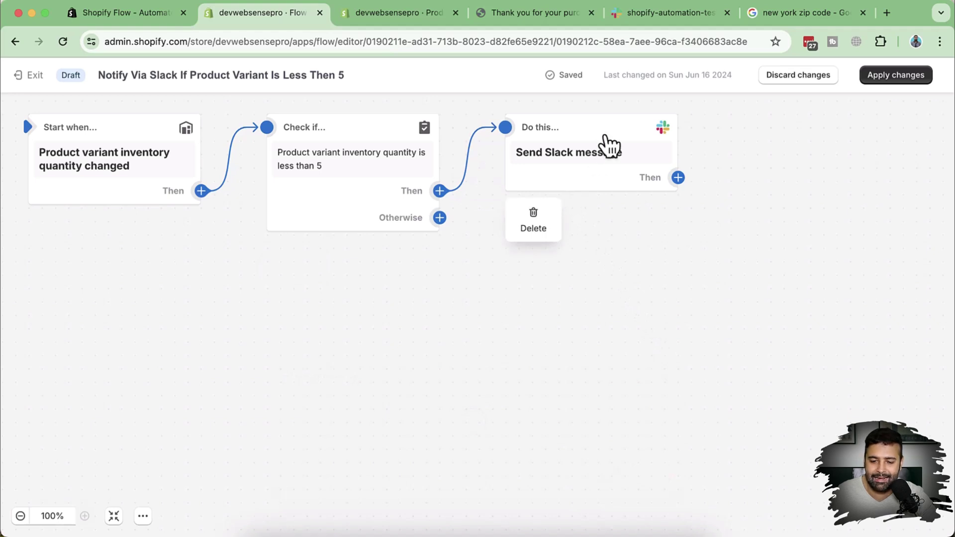
# Step: Add a Send internal email action on the inventory check's Then path, selecting its Email address and Message fields
pyautogui.moveTo(442, 221)
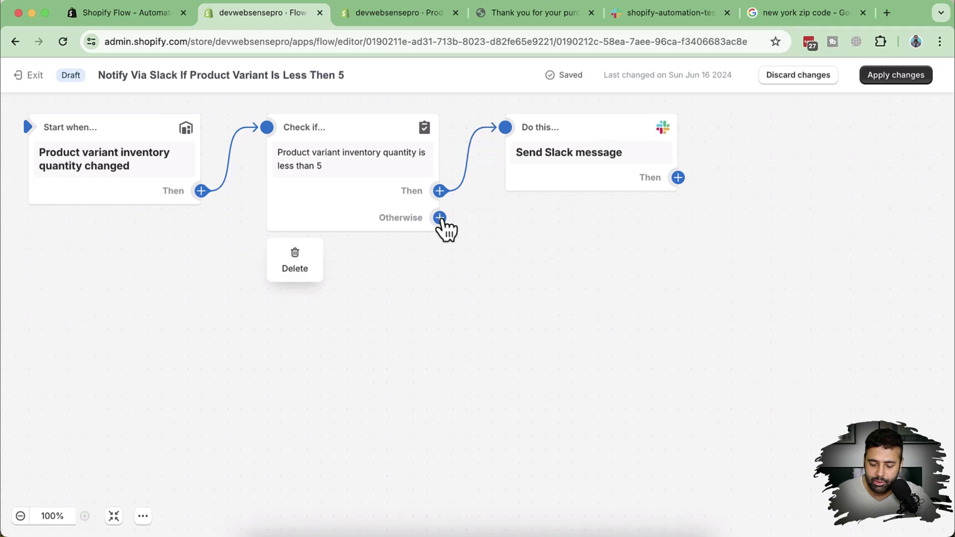
pyautogui.click(439, 192)
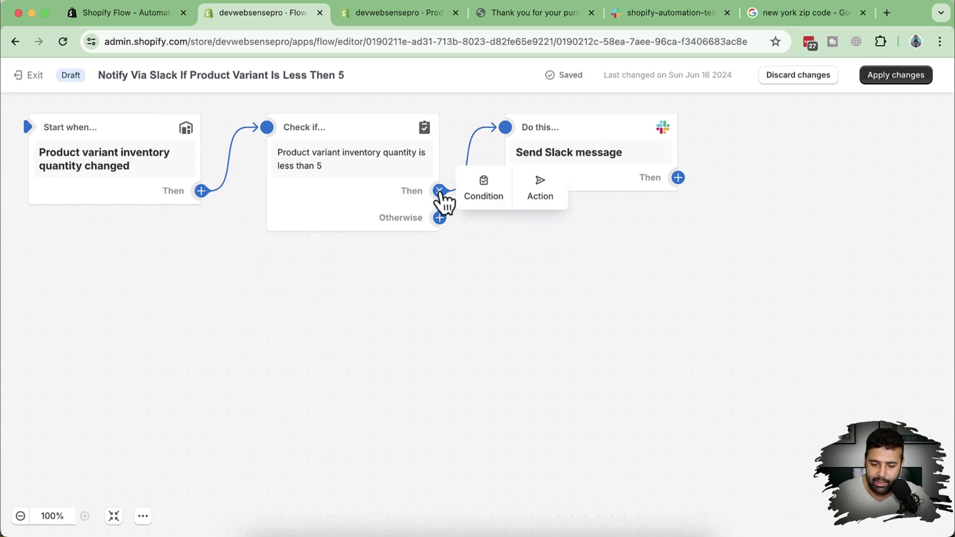
pyautogui.click(547, 200)
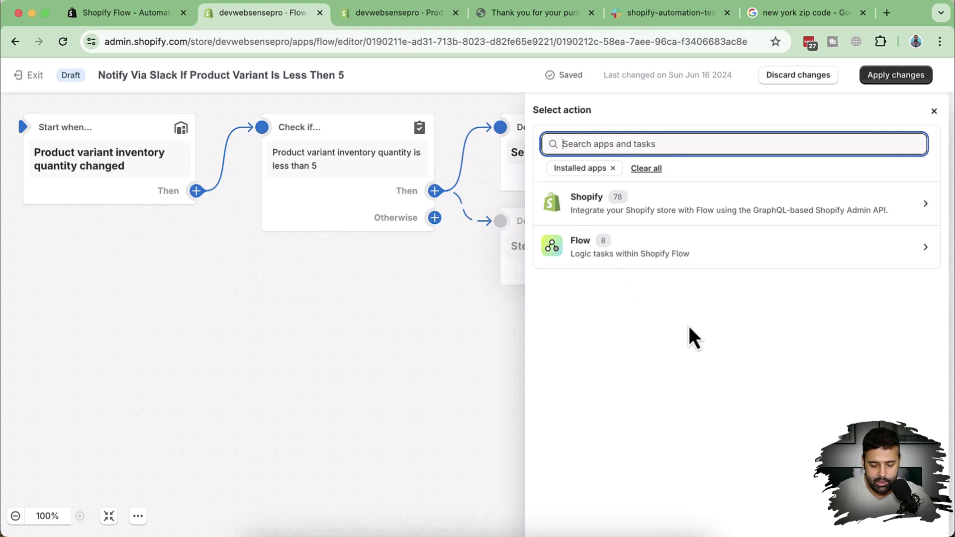
pyautogui.write('internal')
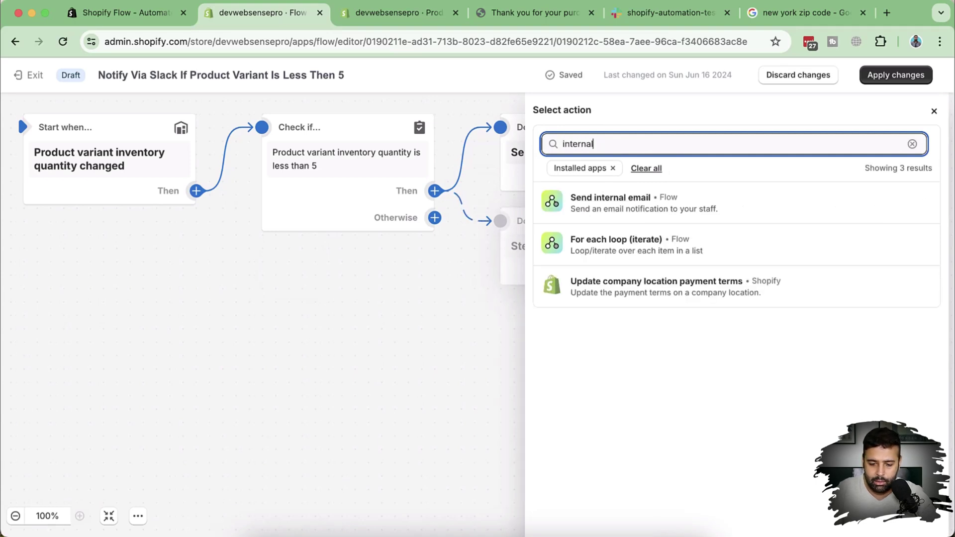
pyautogui.write('email')
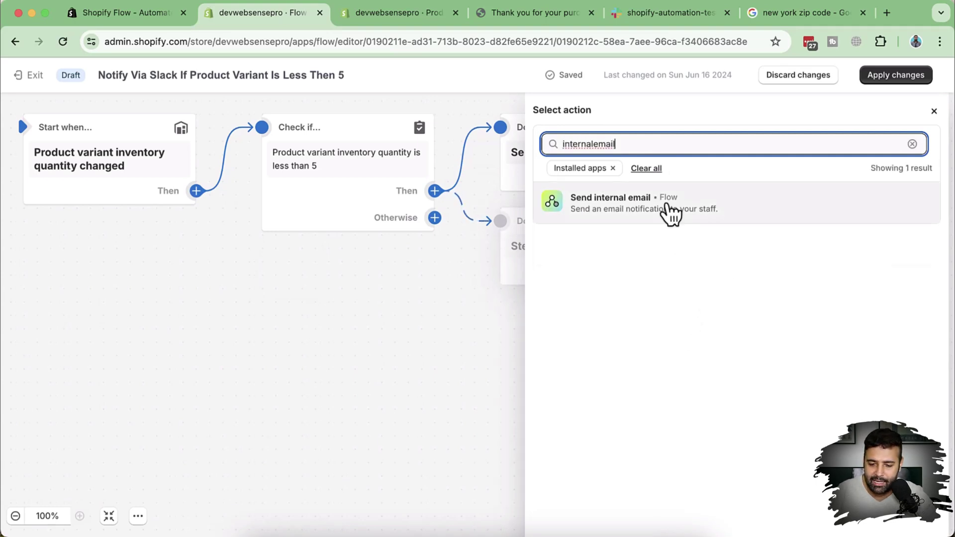
pyautogui.click(671, 214)
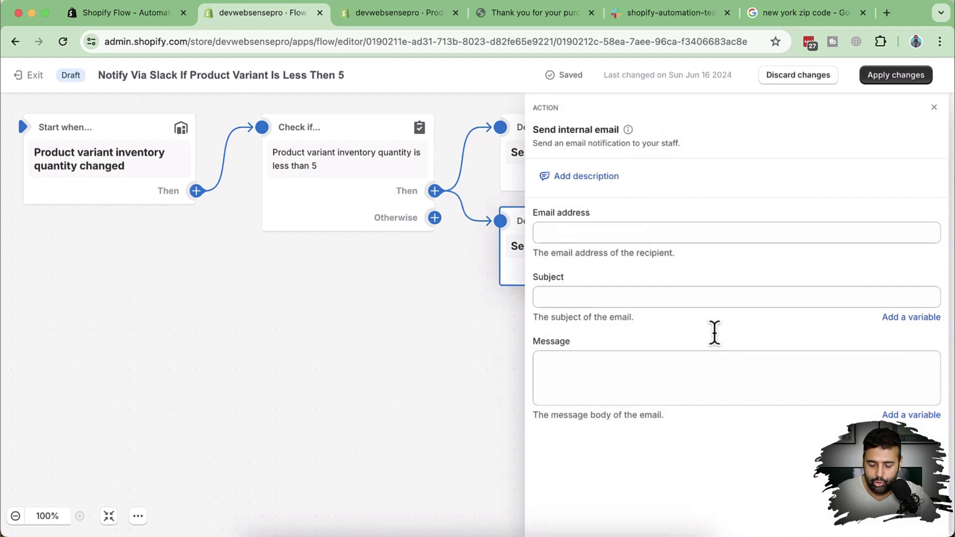
pyautogui.click(616, 240)
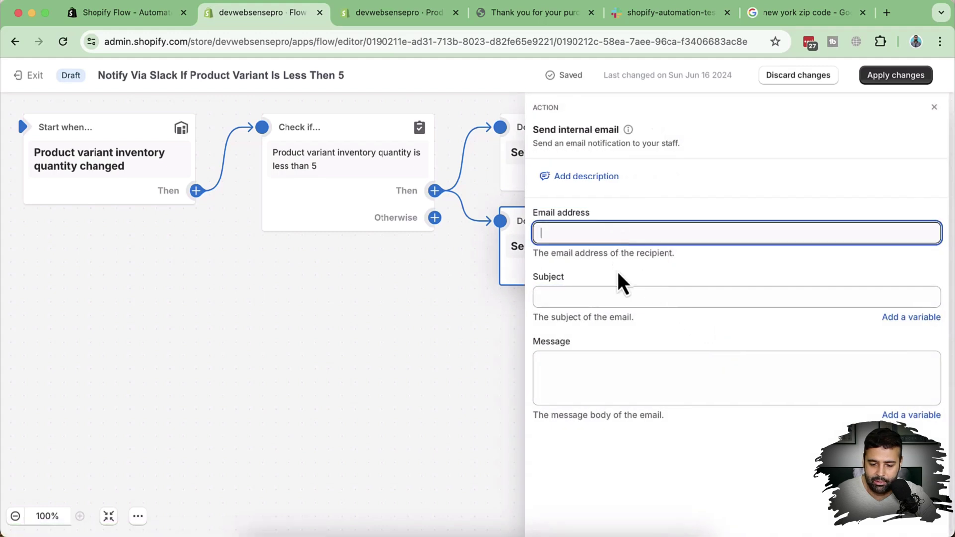
pyautogui.click(593, 365)
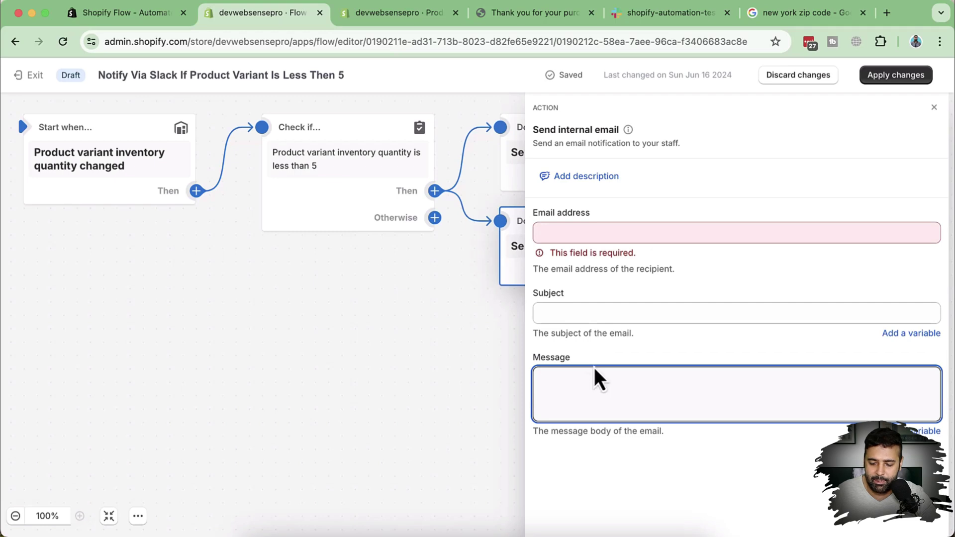